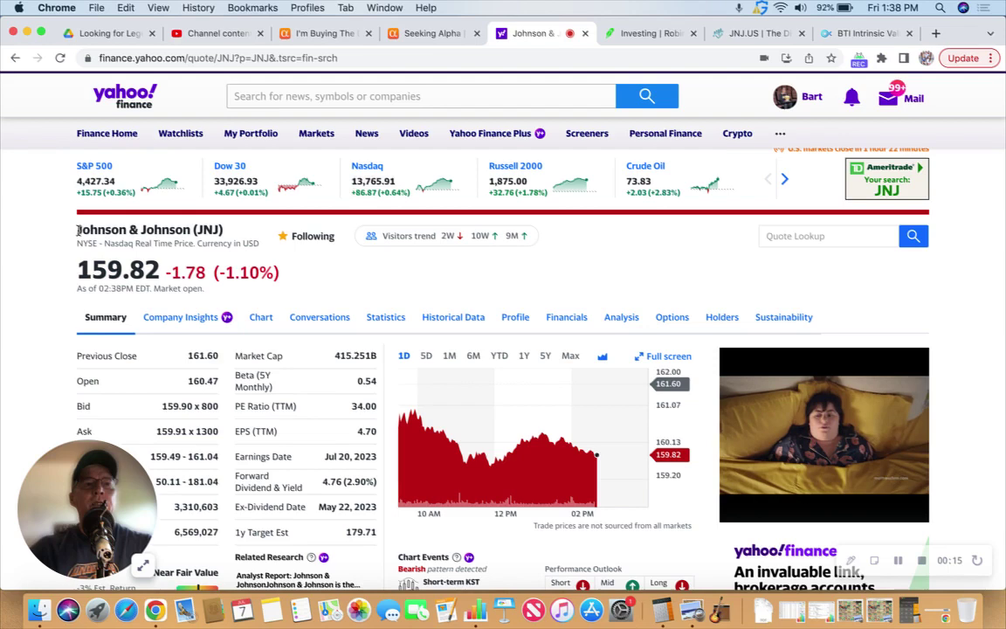
- Highlight the Johnson & Johnson company name and its current share price on the quote page
left_click_drag(79, 230, 173, 230)
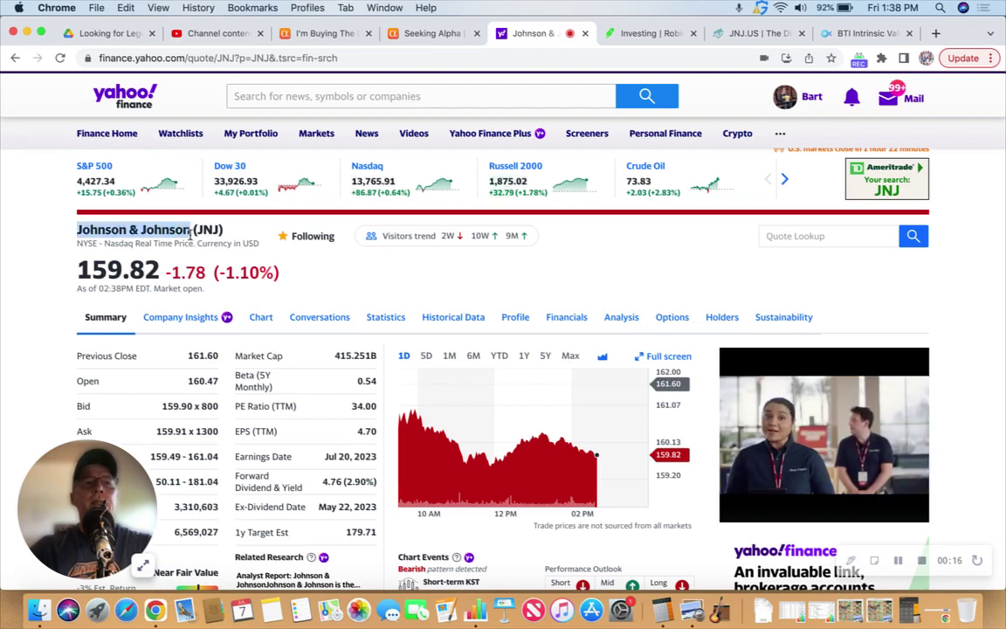
left_click(61, 276)
left_click_drag(74, 272, 159, 273)
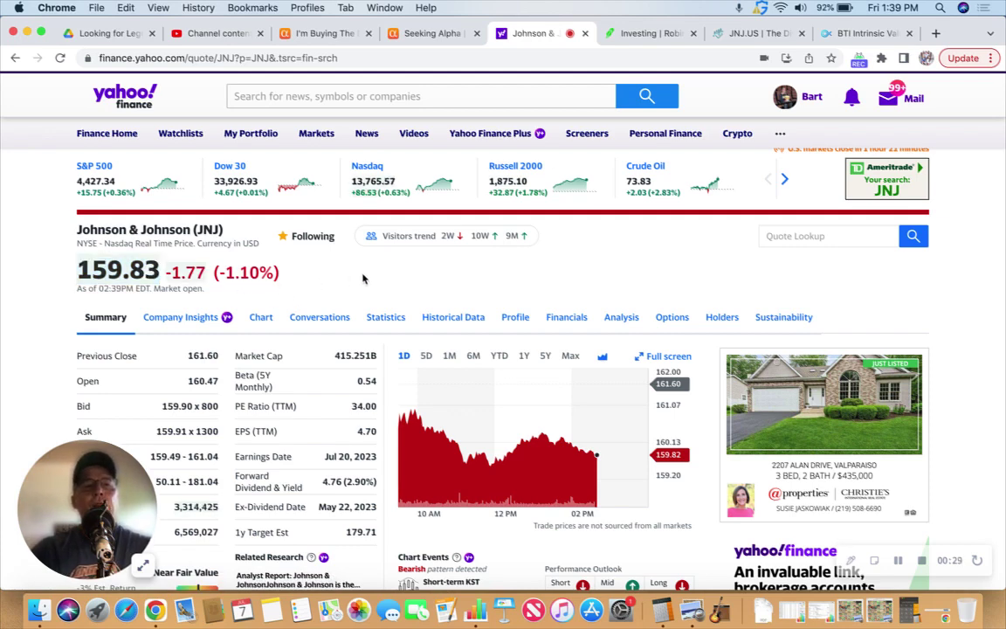
- Switch to Robinhood, search for "jnj" and open the Johnson & Johnson stock page
left_click(640, 33)
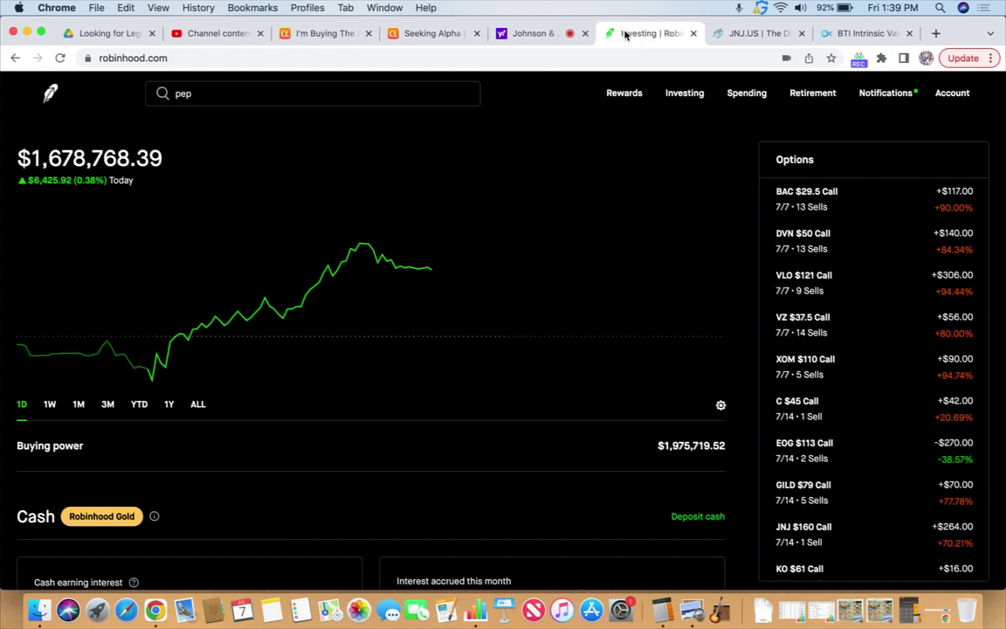
left_click(260, 95)
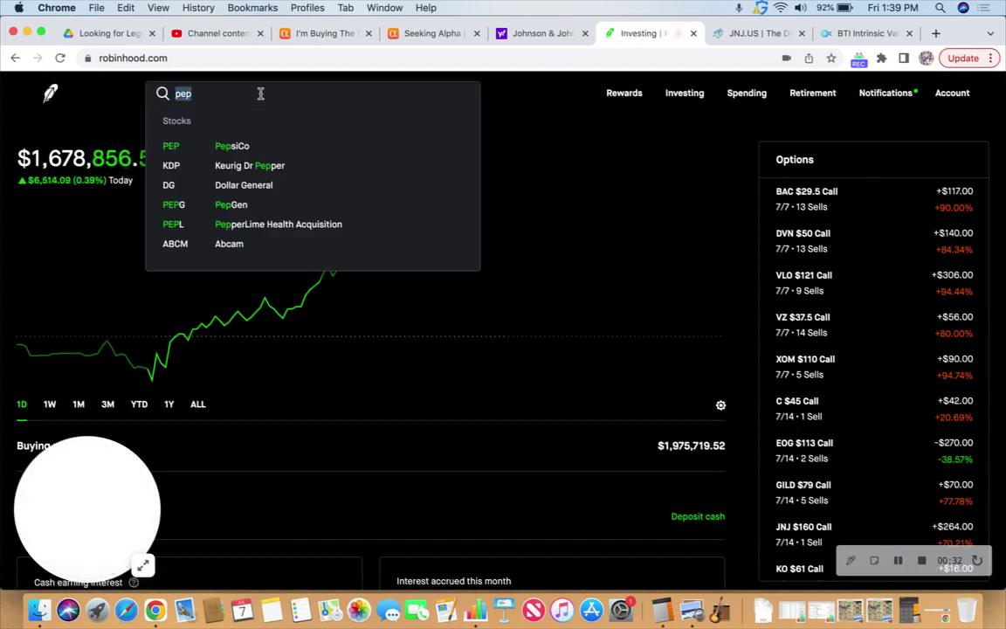
key("BackSpace")
type("jnj")
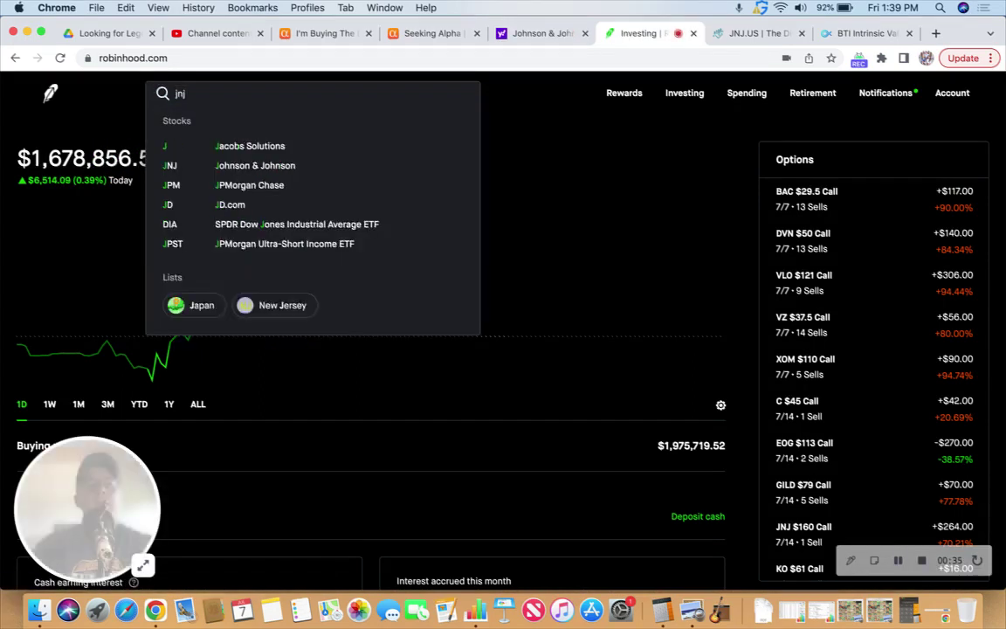
left_click(218, 145)
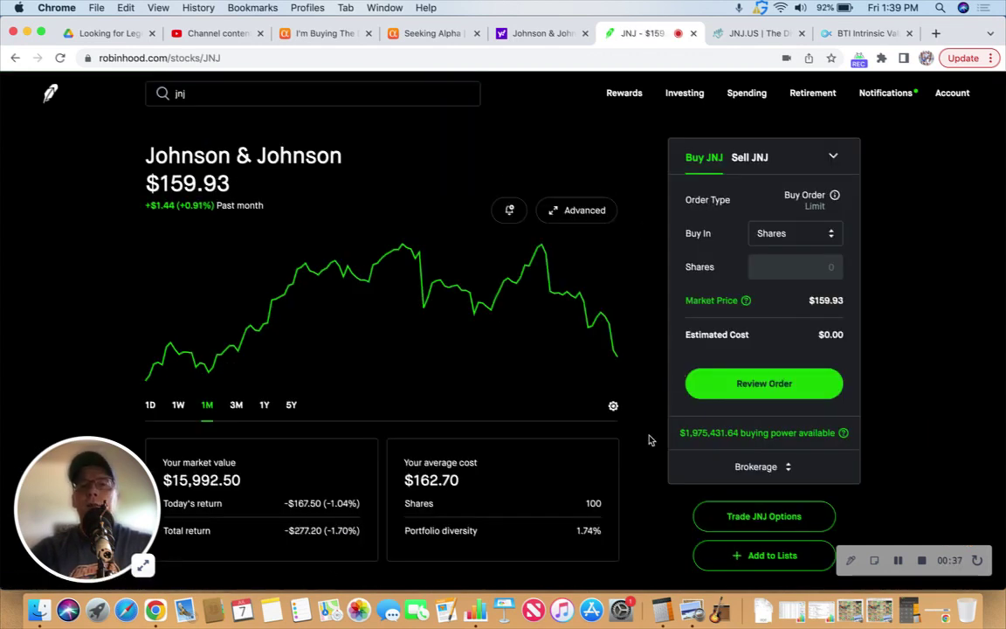
- Open the JNJ options chain and show puts to sell expiring July 14
left_click(721, 516)
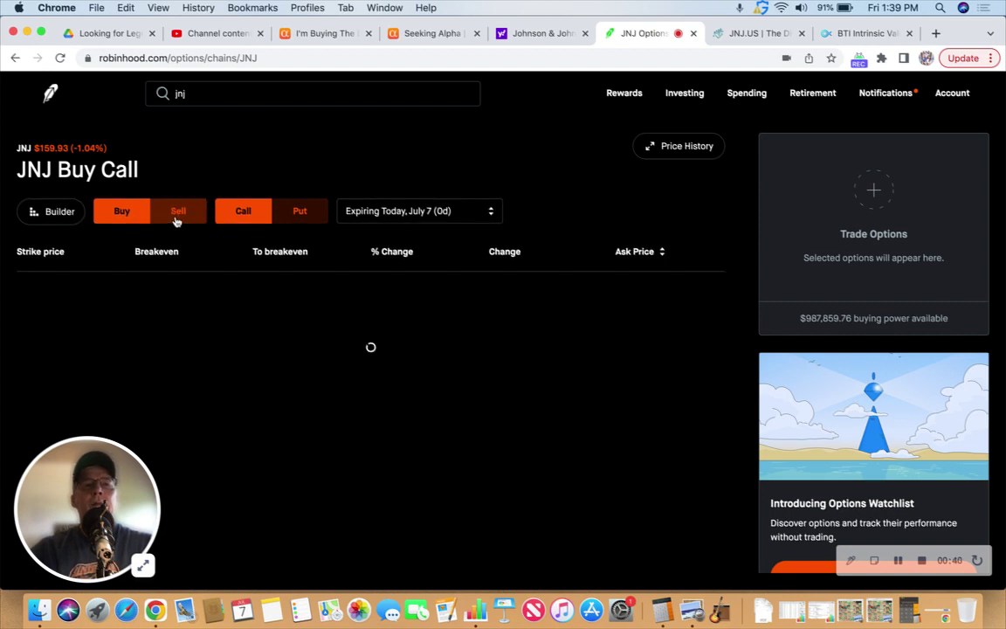
left_click(177, 220)
left_click(294, 216)
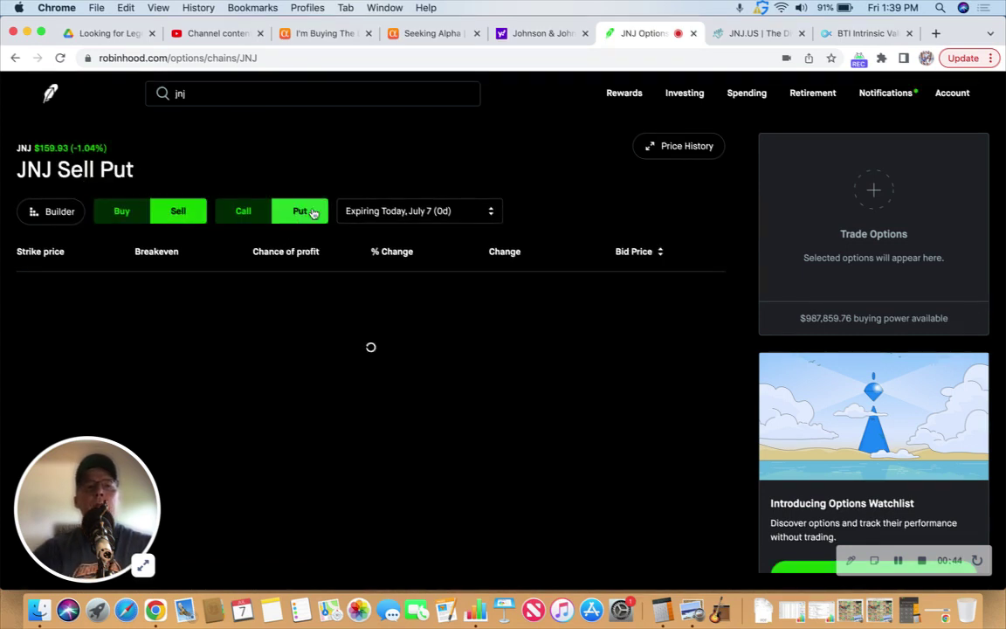
left_click(393, 212)
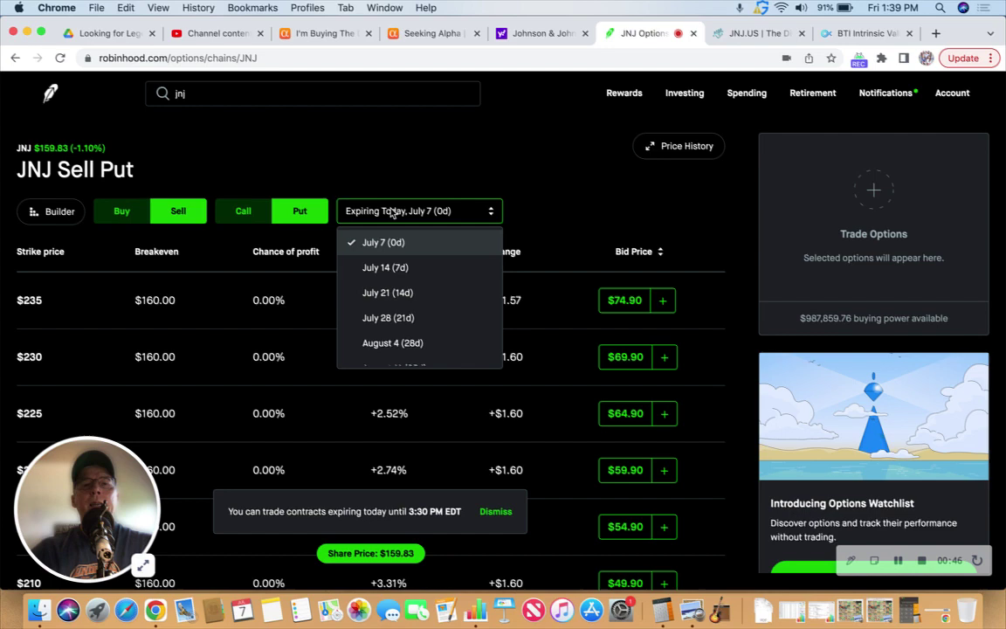
left_click(396, 267)
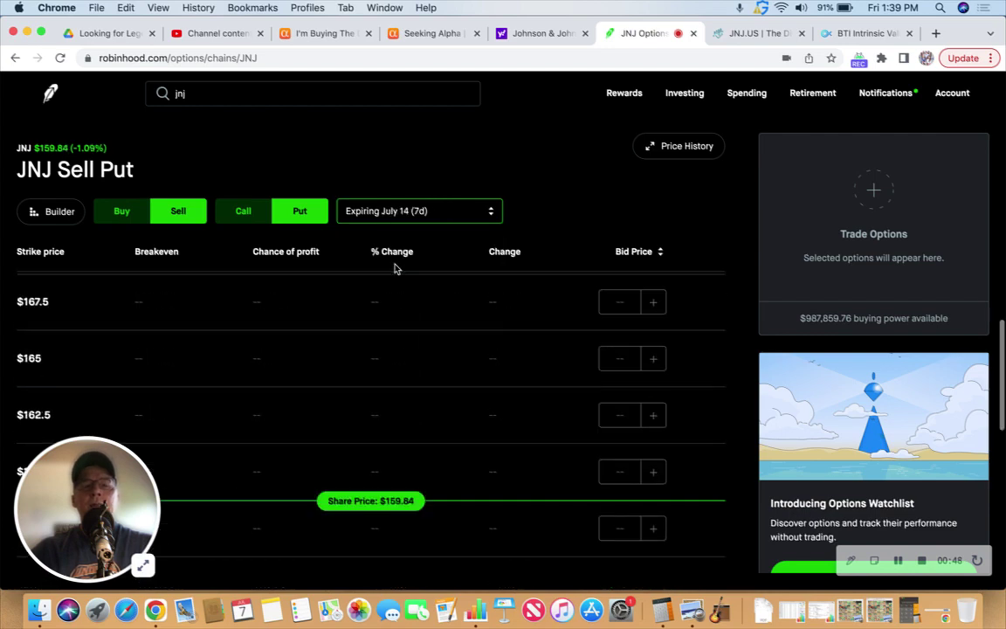
- Build a JNJ put credit spread by selling the $157.5 put and buying the $155 put
scroll(587, 399, "down", 3)
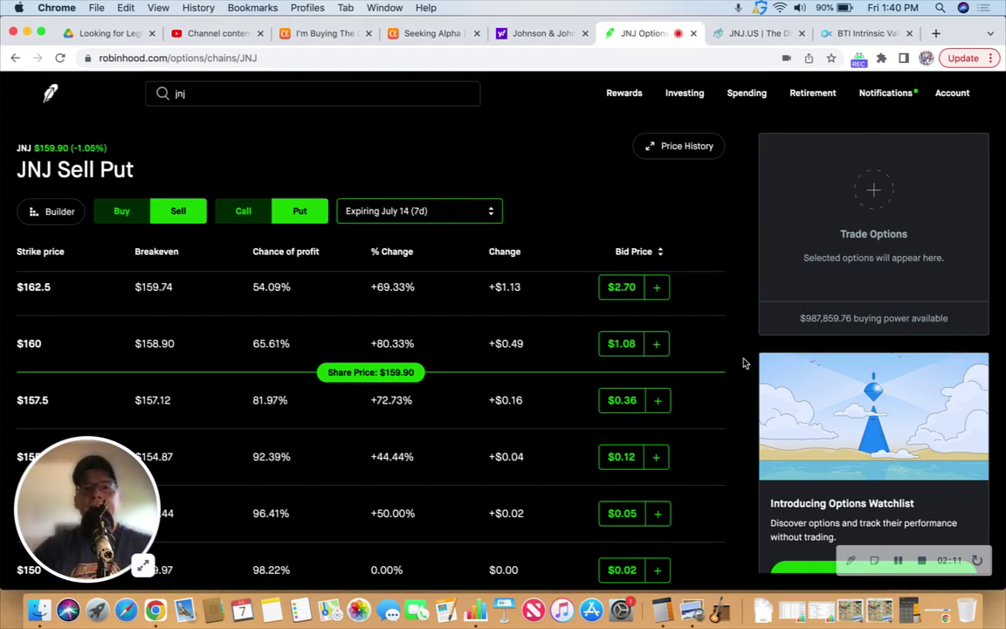
scroll(744, 363, "down", 2)
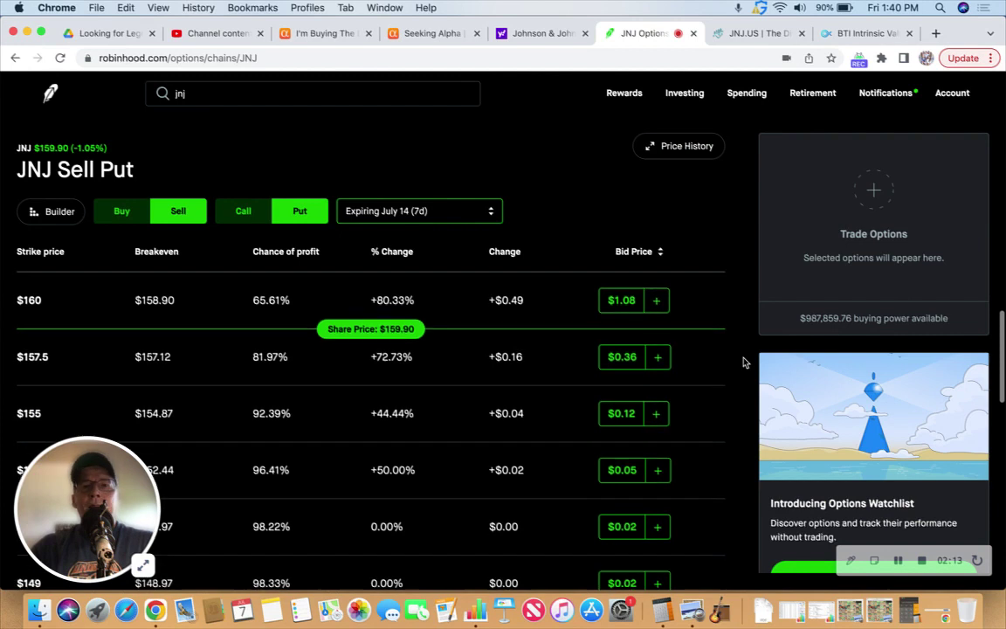
scroll(744, 362, "down", 1)
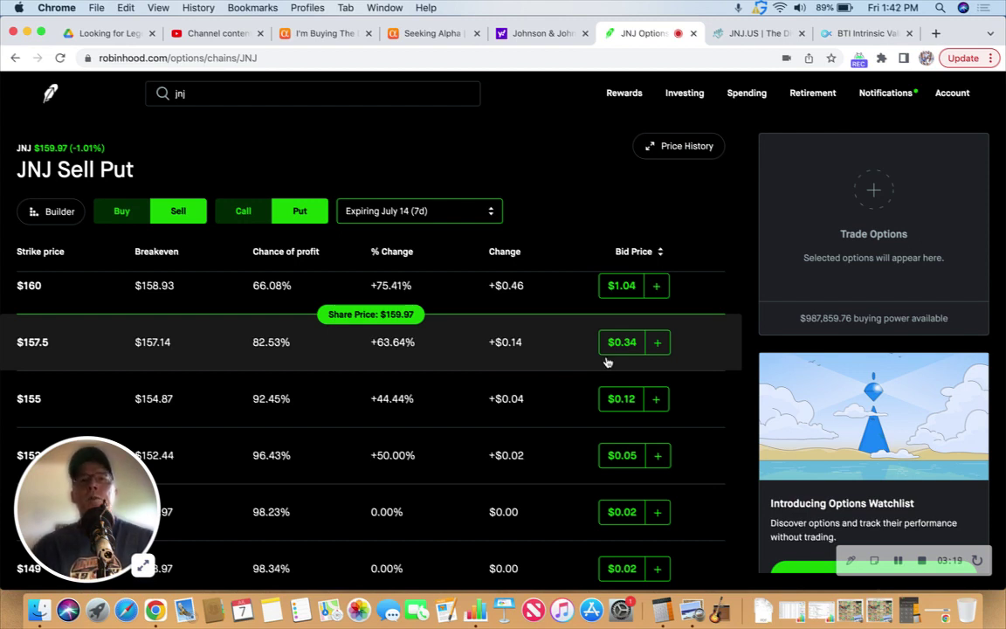
left_click(659, 346)
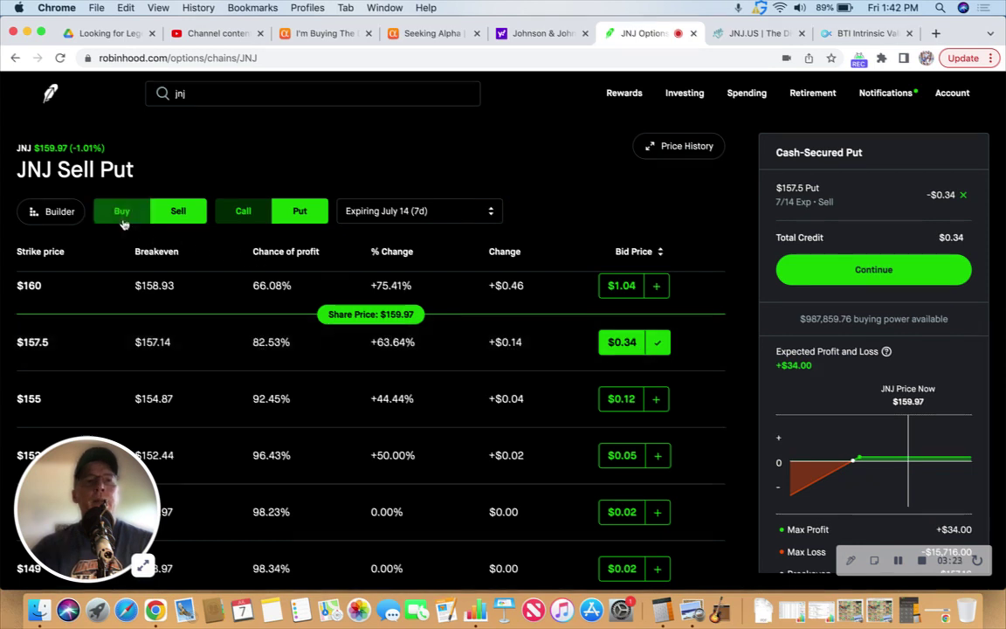
left_click(123, 213)
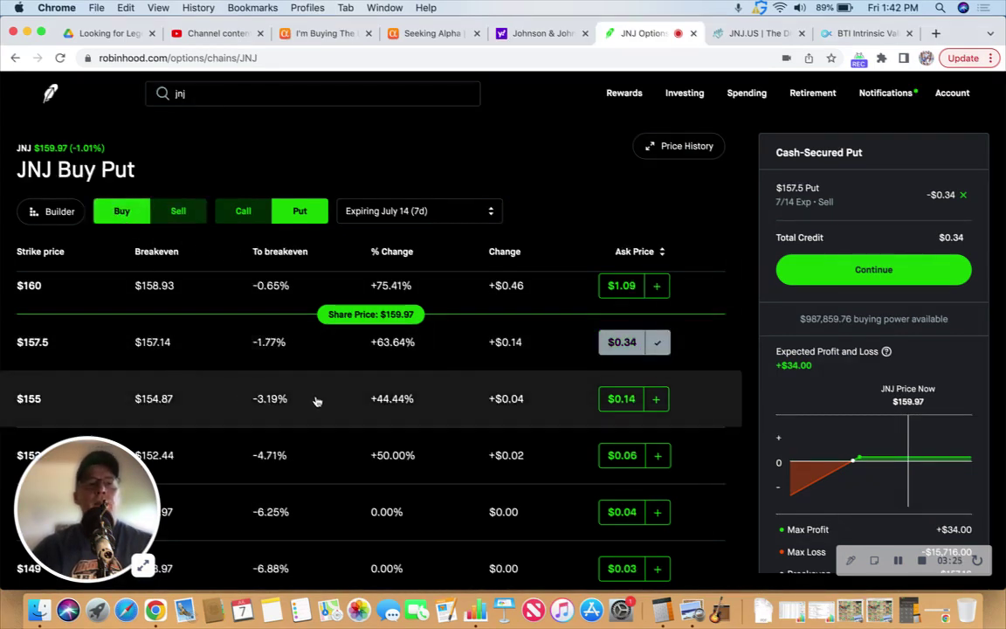
left_click(339, 406)
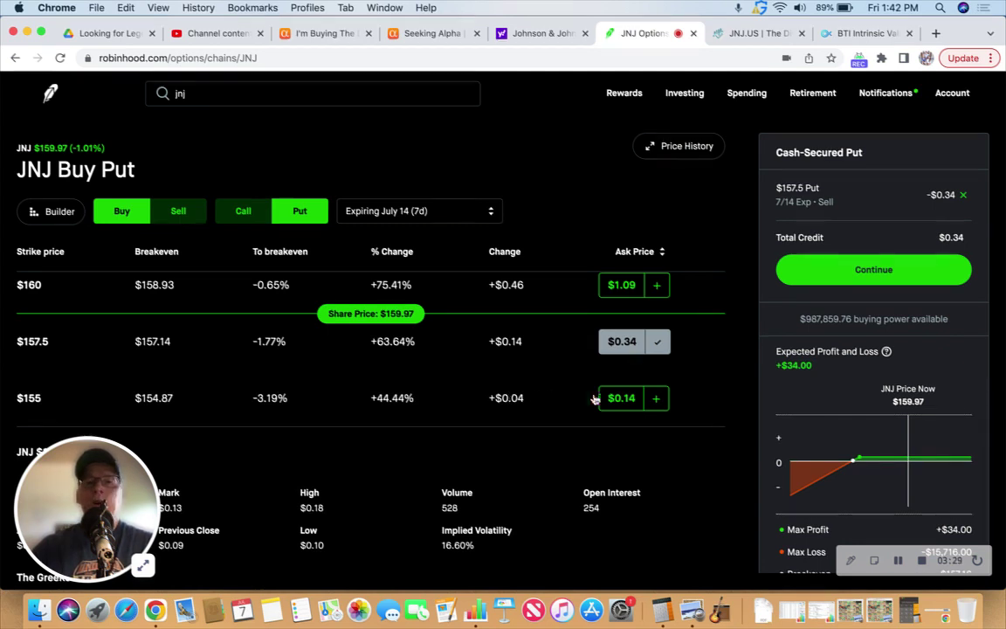
left_click(656, 399)
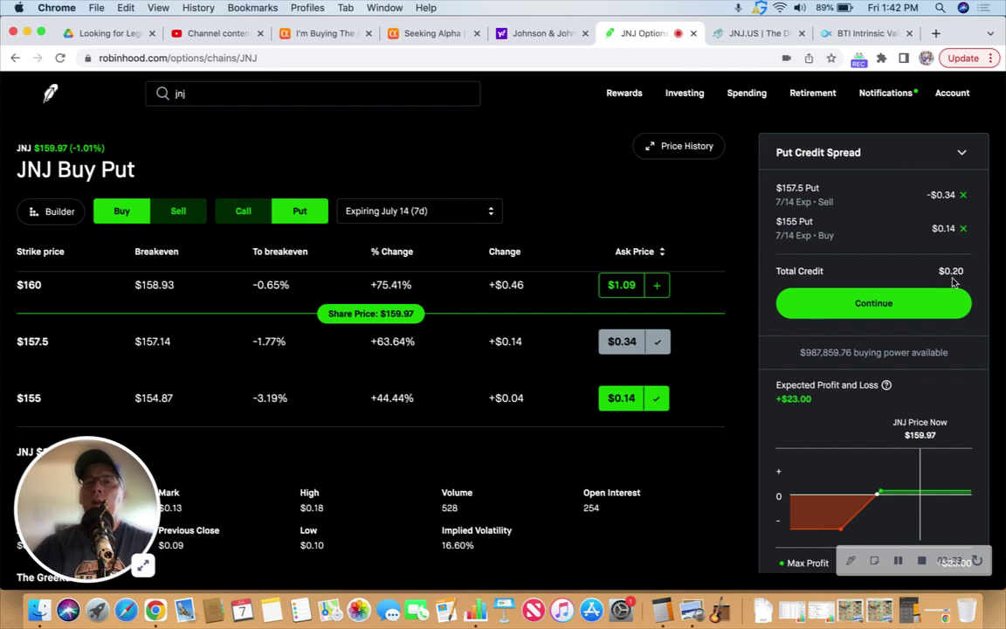
- Continue to the JNJ put credit spread order and set its limit price to $0.22
left_click(872, 306)
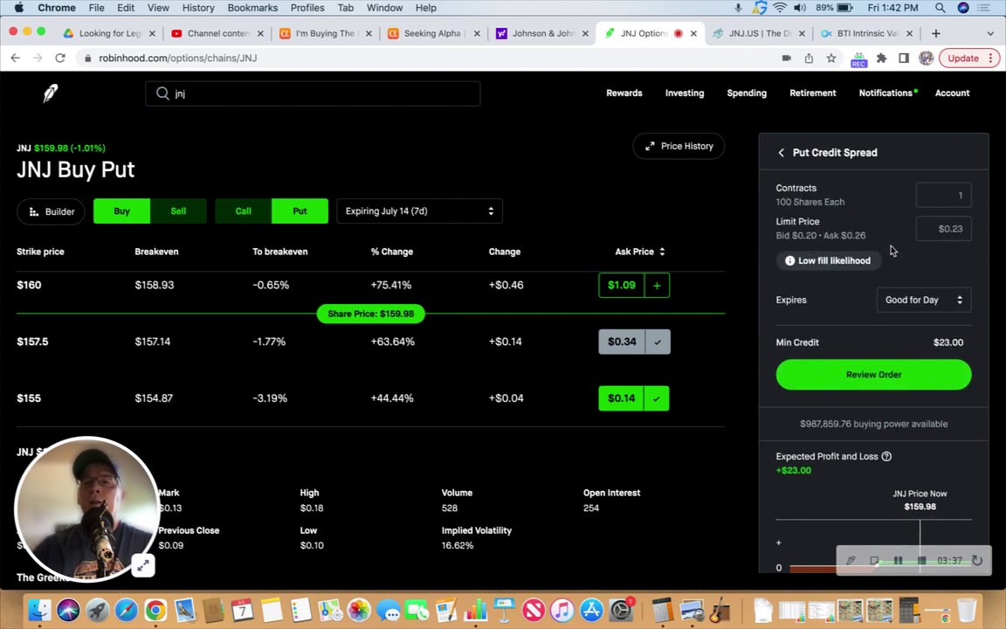
left_click(948, 227)
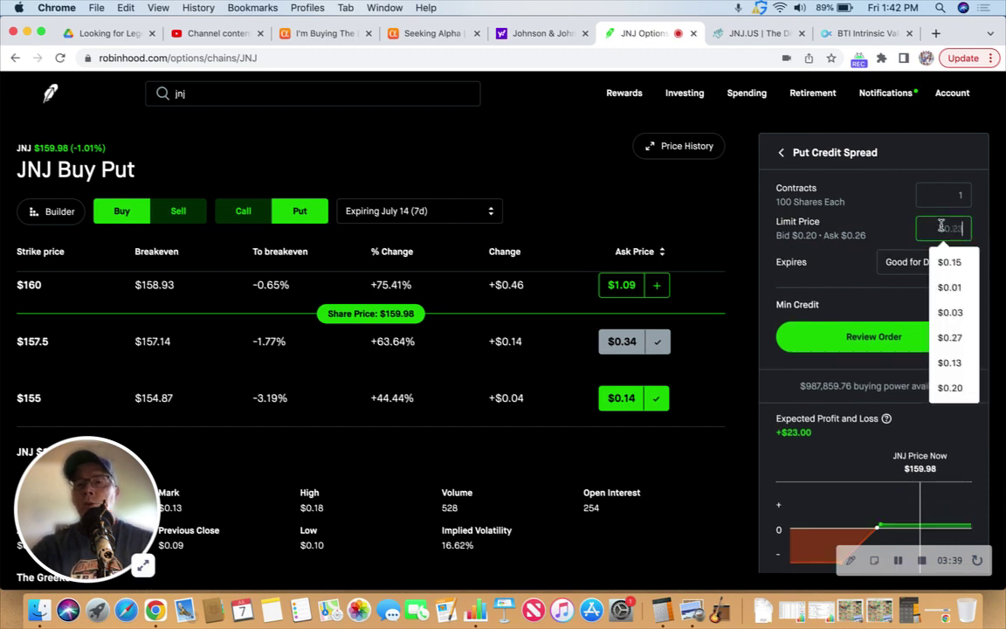
type("0.22")
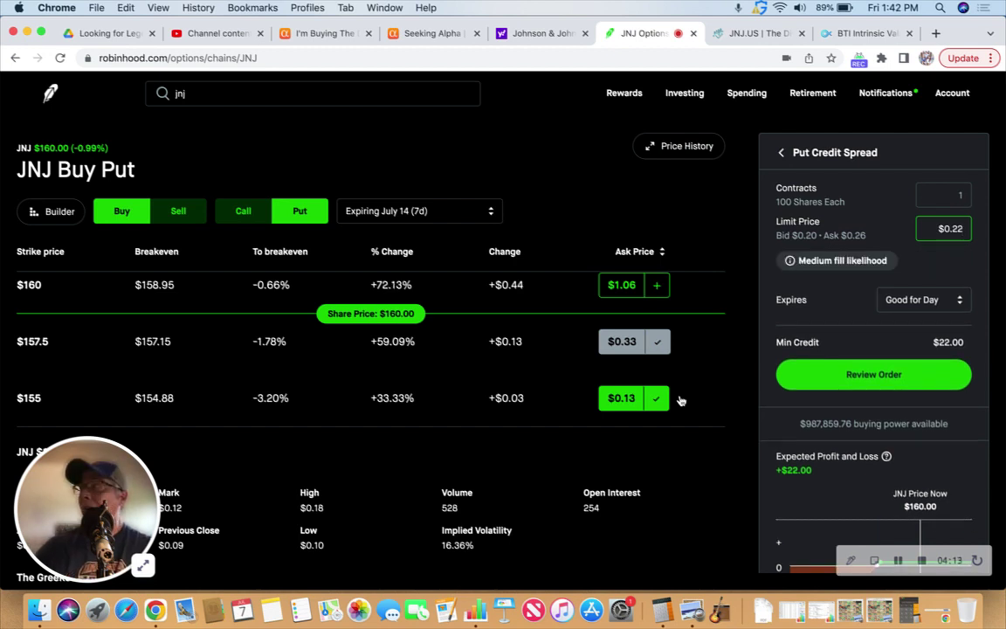
- Search for "pep" and open the PepsiCo stock page to view the existing share position
left_click(254, 92)
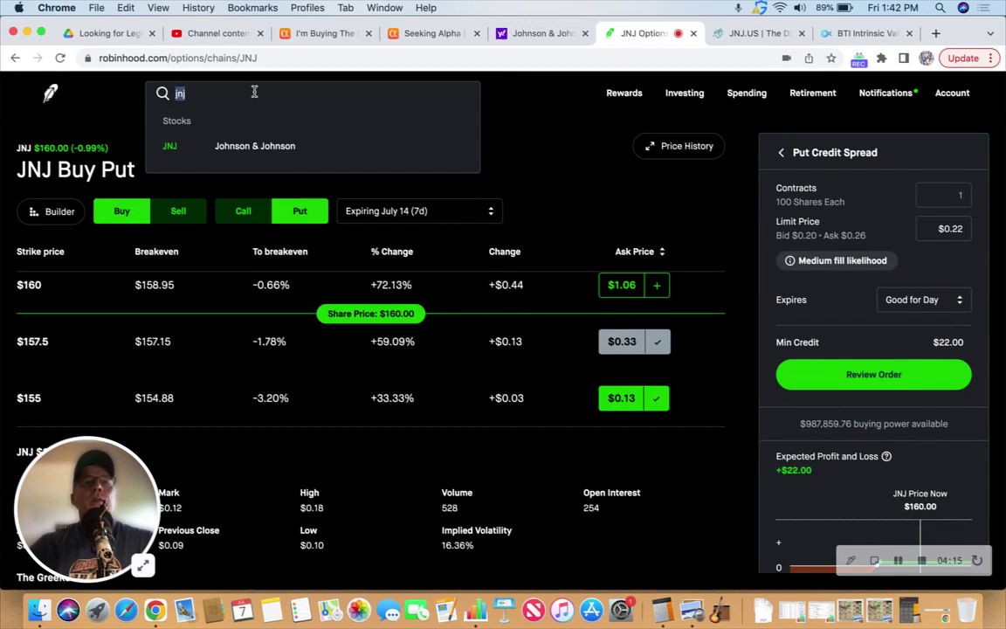
key("BackSpace")
key("BackSpace")
key("BackSpace")
type("pep")
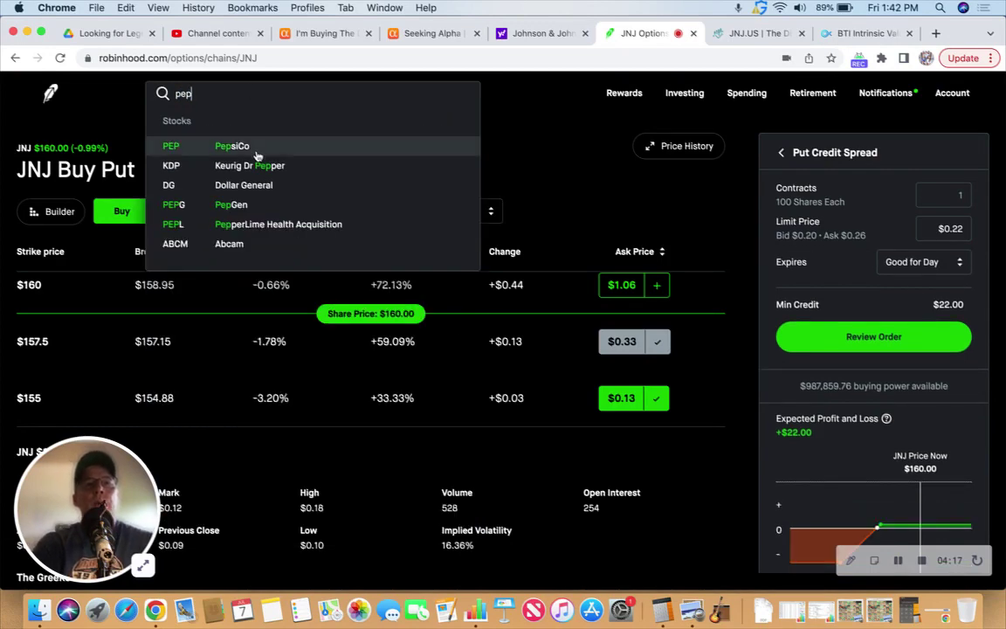
left_click(246, 150)
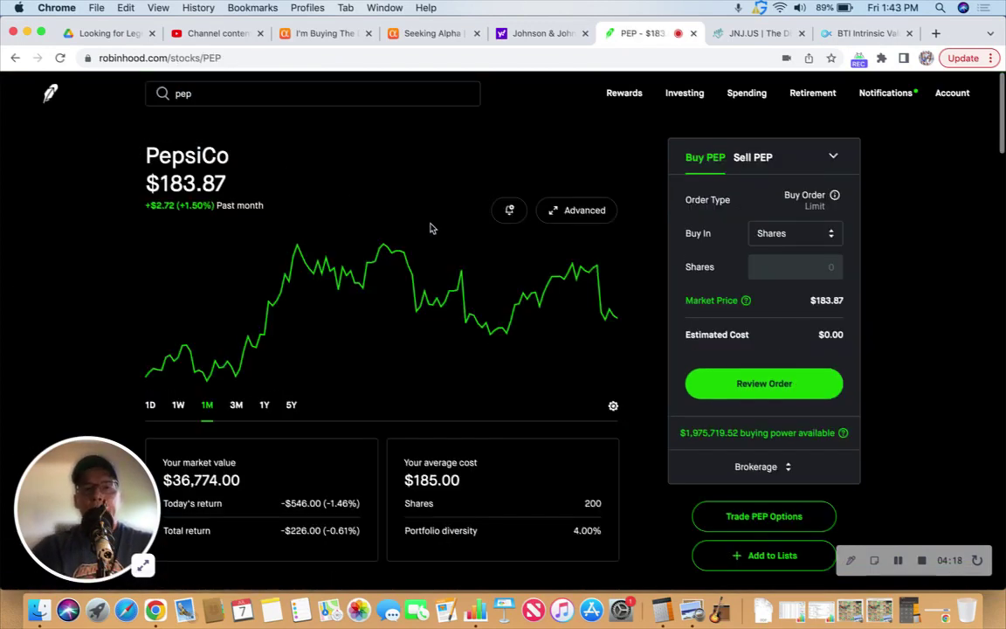
scroll(652, 396, "down", 1)
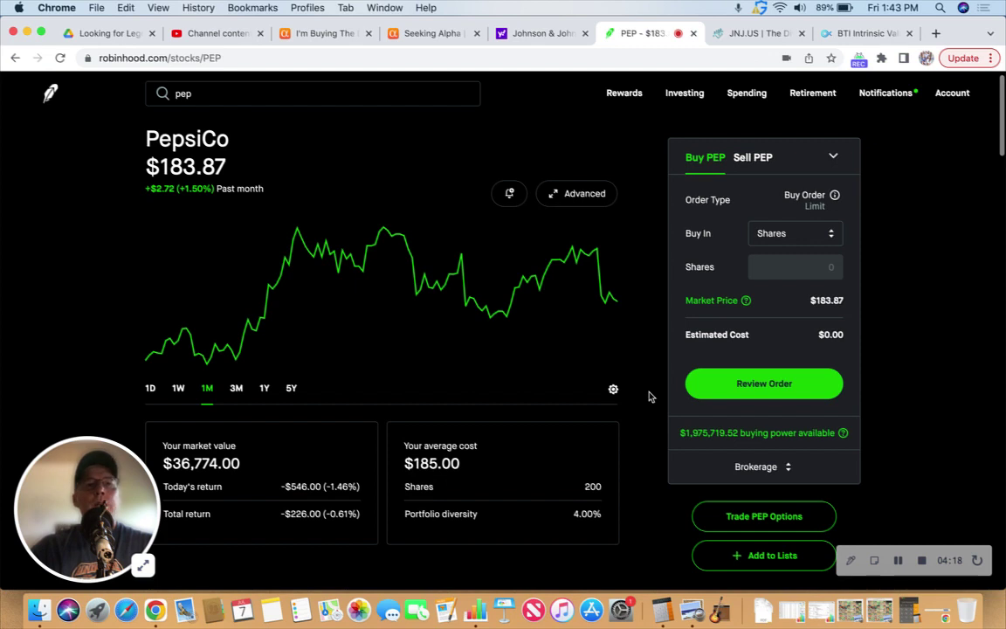
scroll(649, 397, "up", 1)
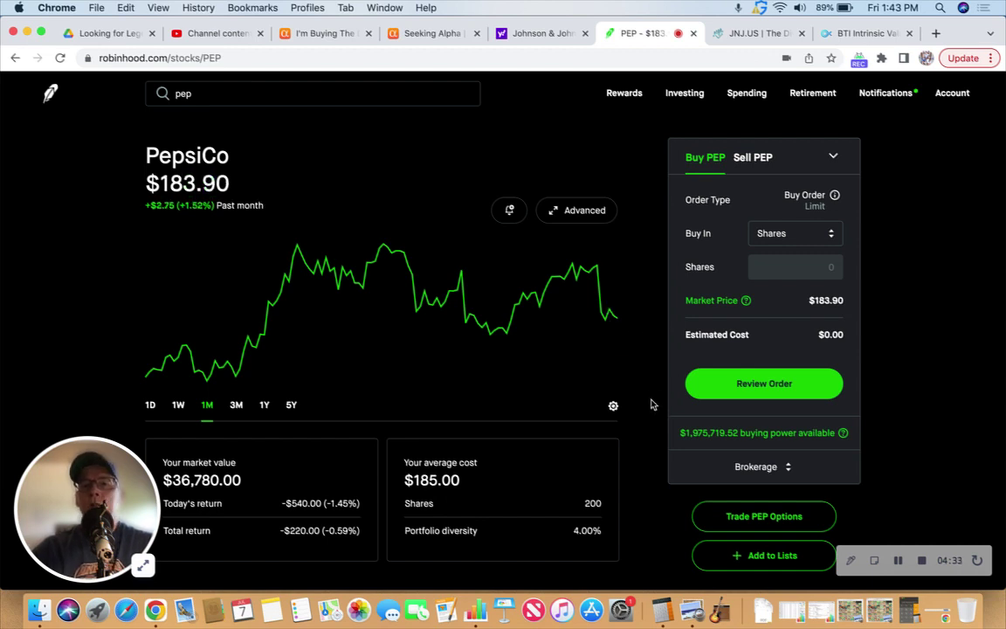
- Open the PEP options chain and show puts to sell expiring July 14
left_click(751, 516)
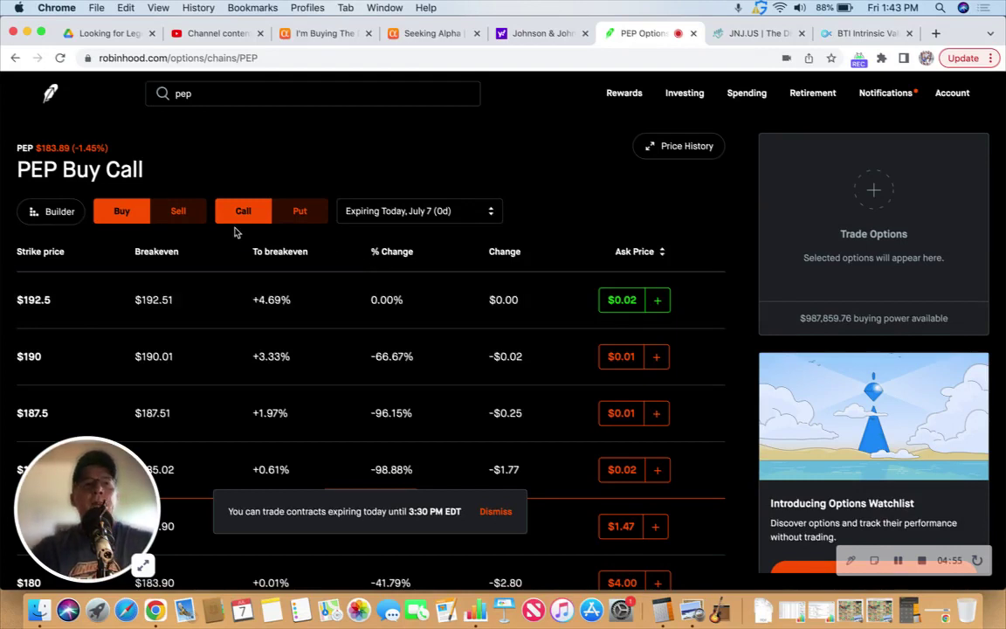
left_click(174, 214)
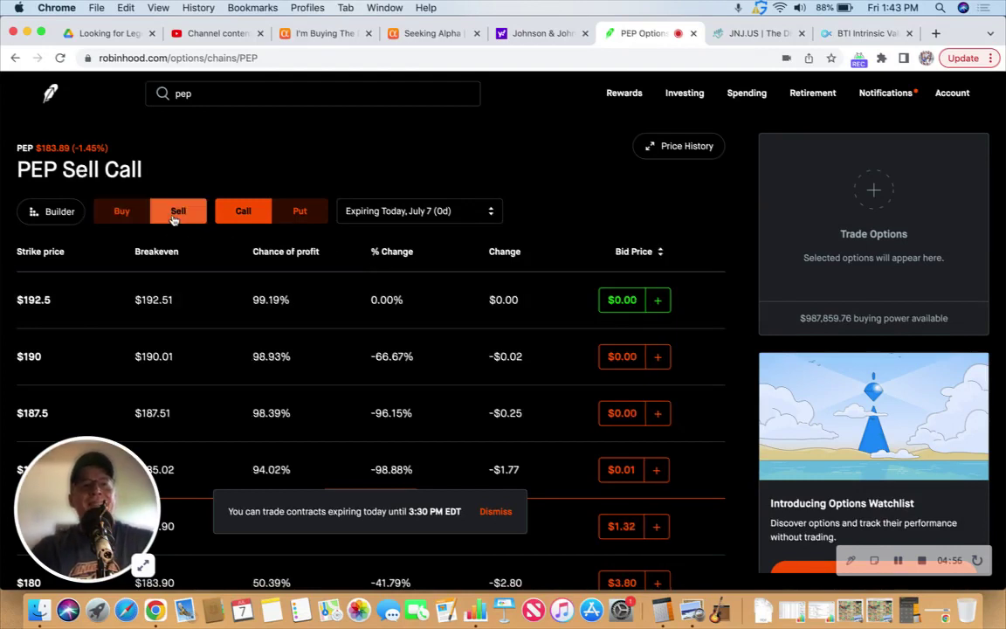
left_click(298, 213)
left_click(351, 208)
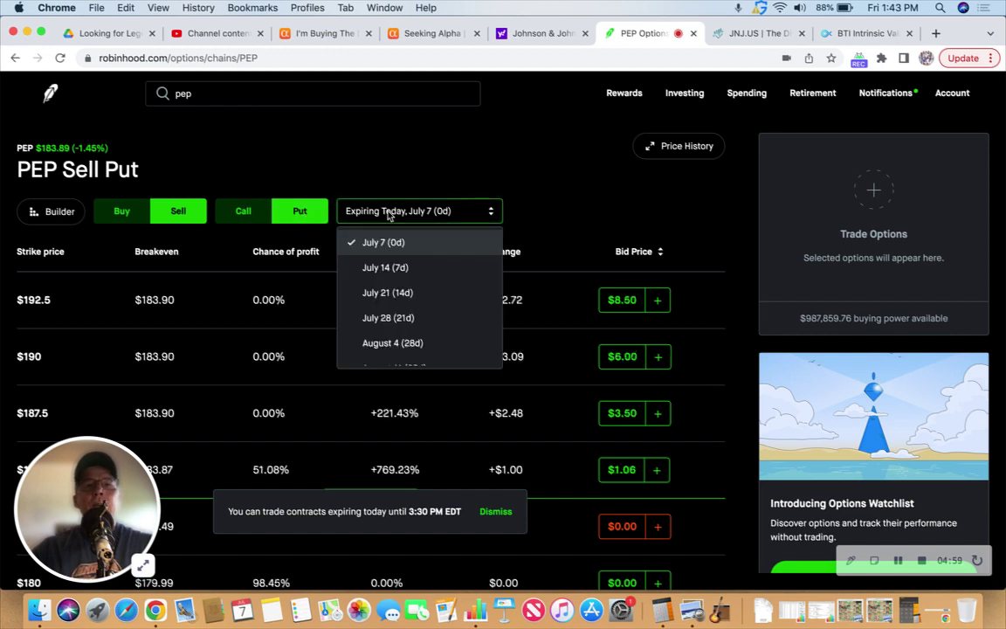
left_click(426, 269)
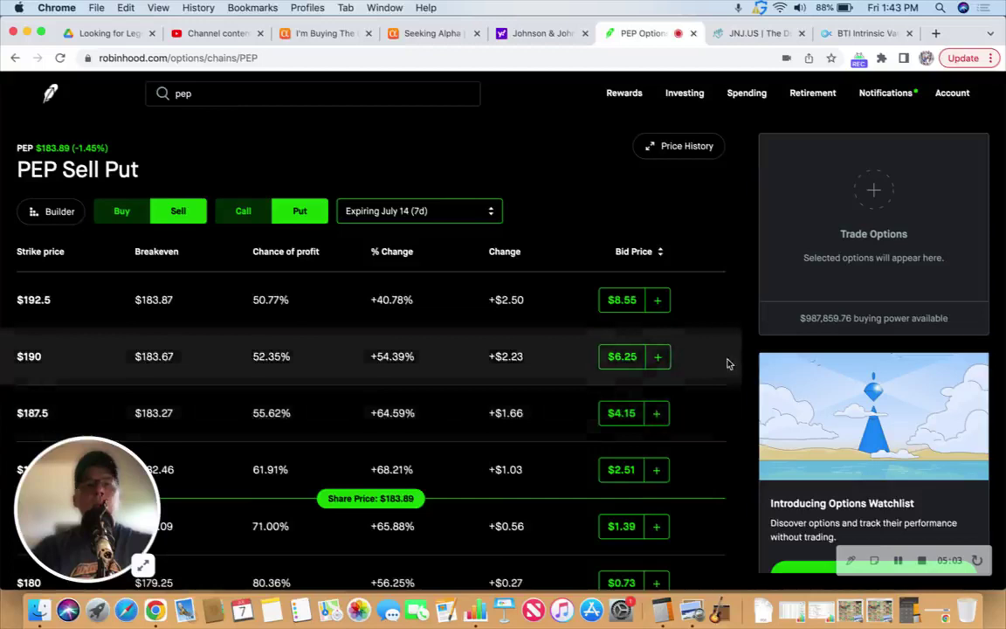
- Build a PEP put credit spread by selling the $182.5 put and buying the $180 put
scroll(727, 364, "down", 2)
scroll(728, 364, "down", 3)
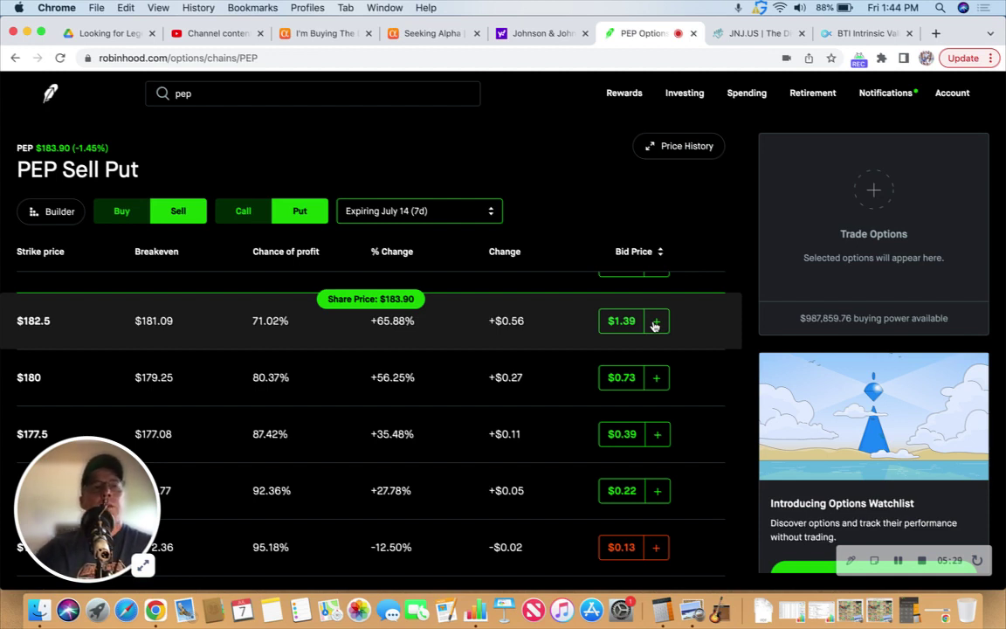
left_click(657, 322)
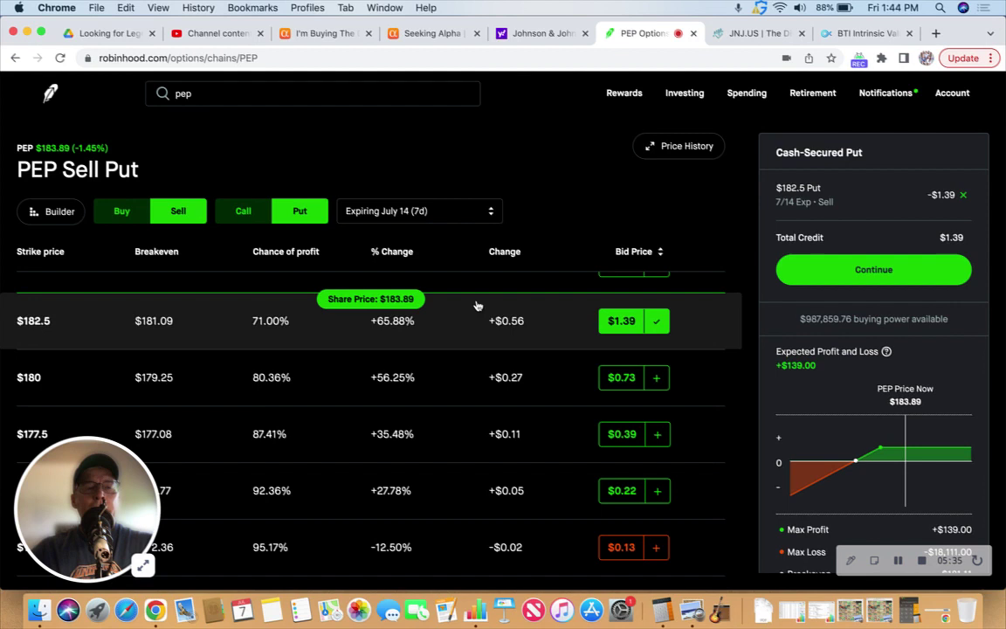
left_click(122, 217)
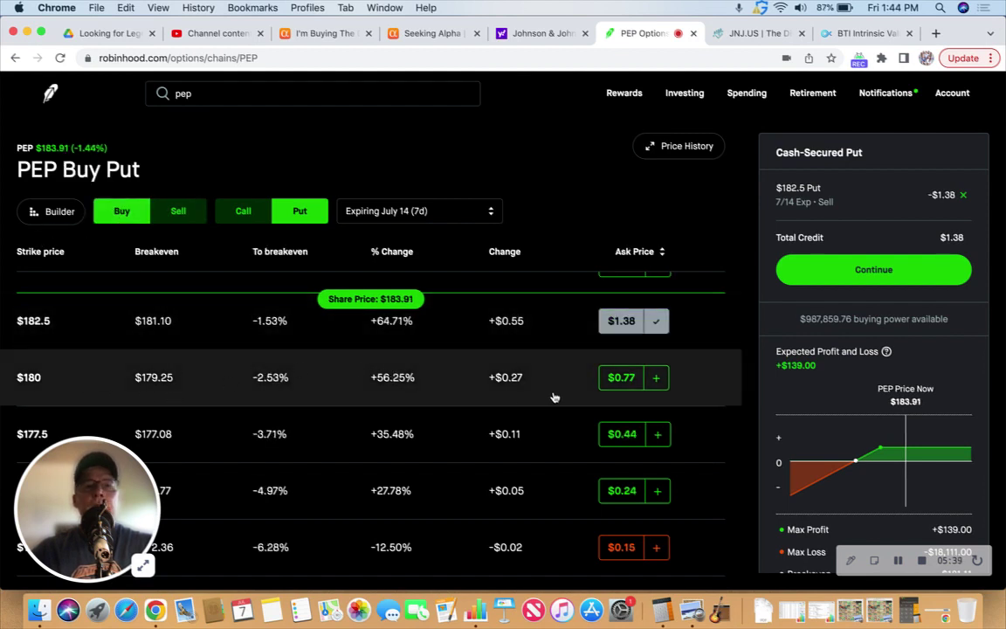
left_click(656, 378)
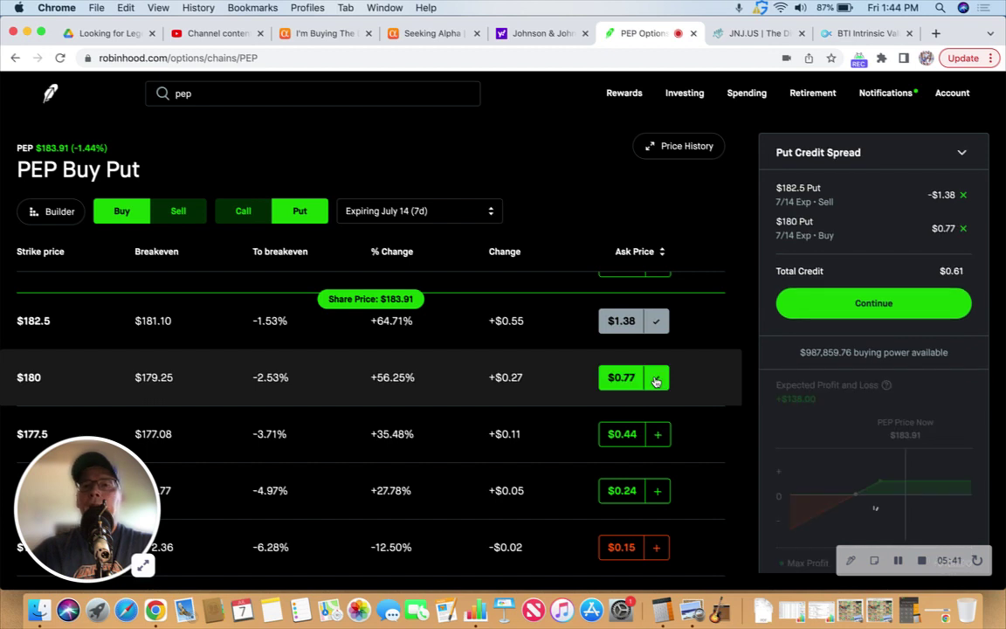
- Continue to the PEP put credit spread order and set its limit price to $0.64 and quantity to 4 contracts
left_click(817, 308)
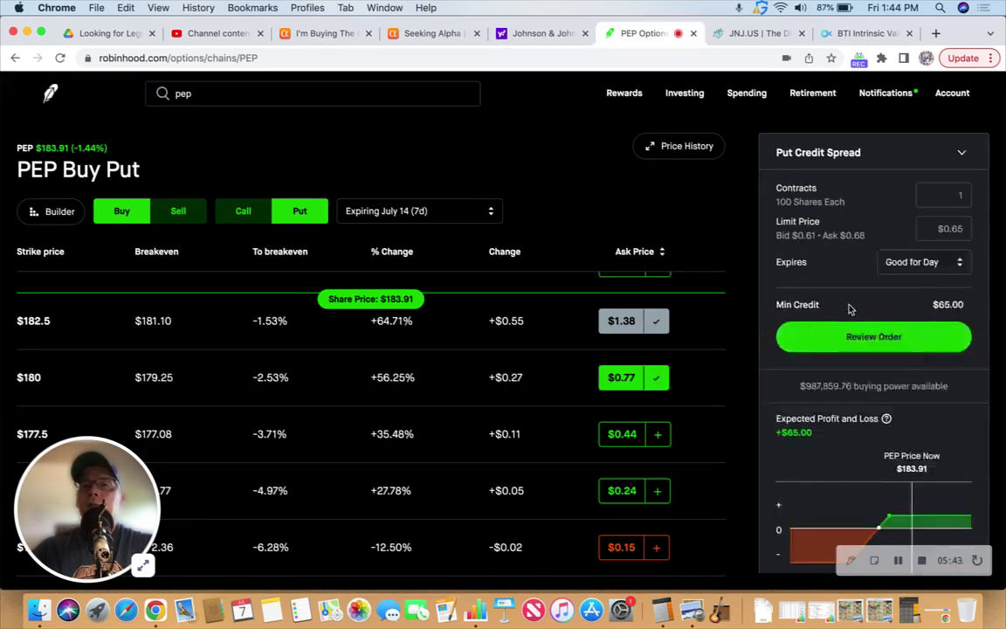
left_click(954, 229)
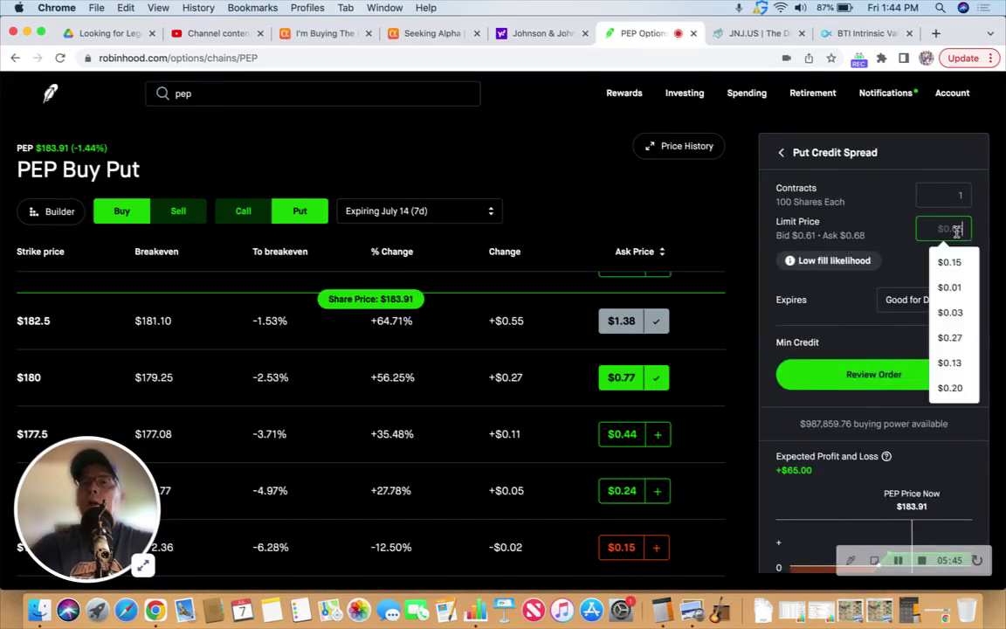
type("0.64")
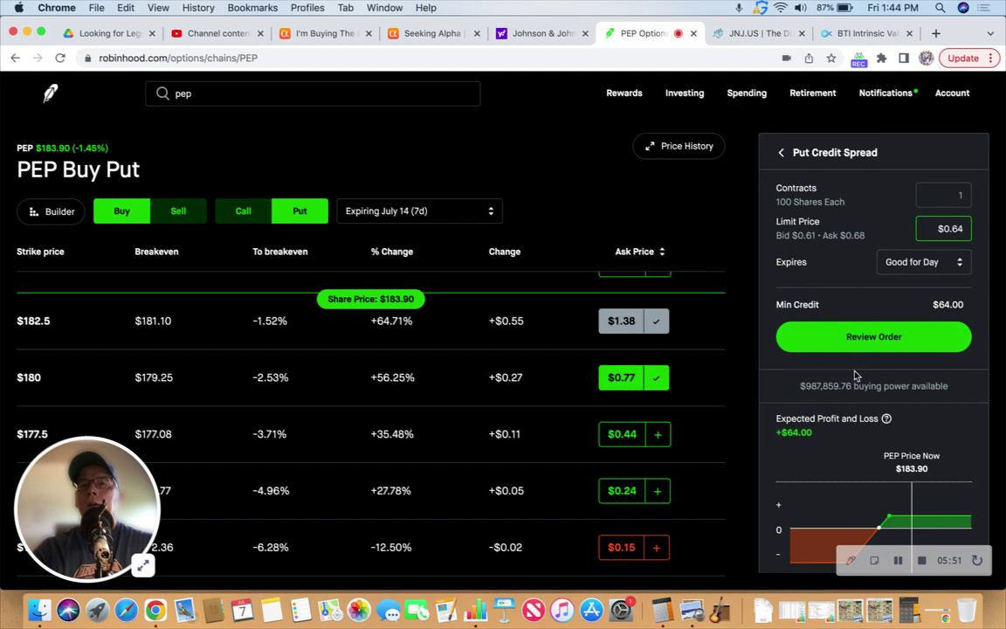
left_click(956, 203)
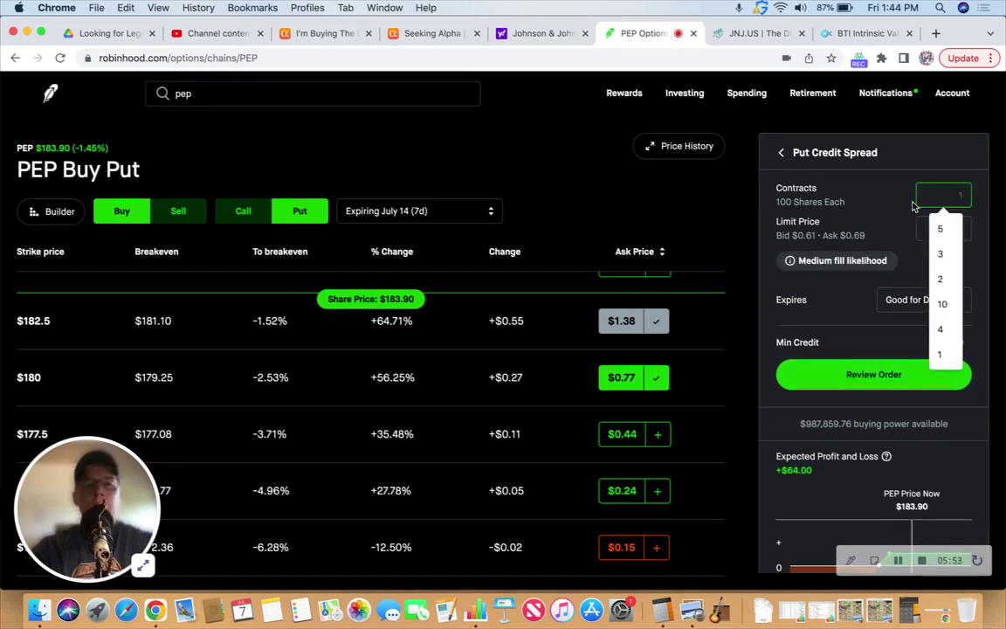
type("4")
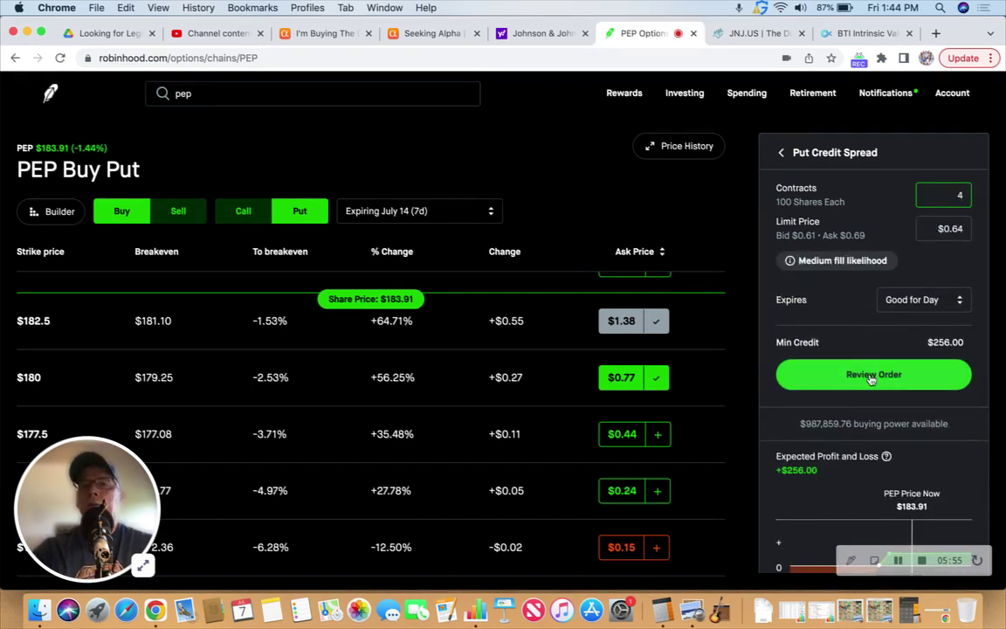
- Review and submit the PEP put credit spread order, then highlight its collateral amount
left_click(871, 376)
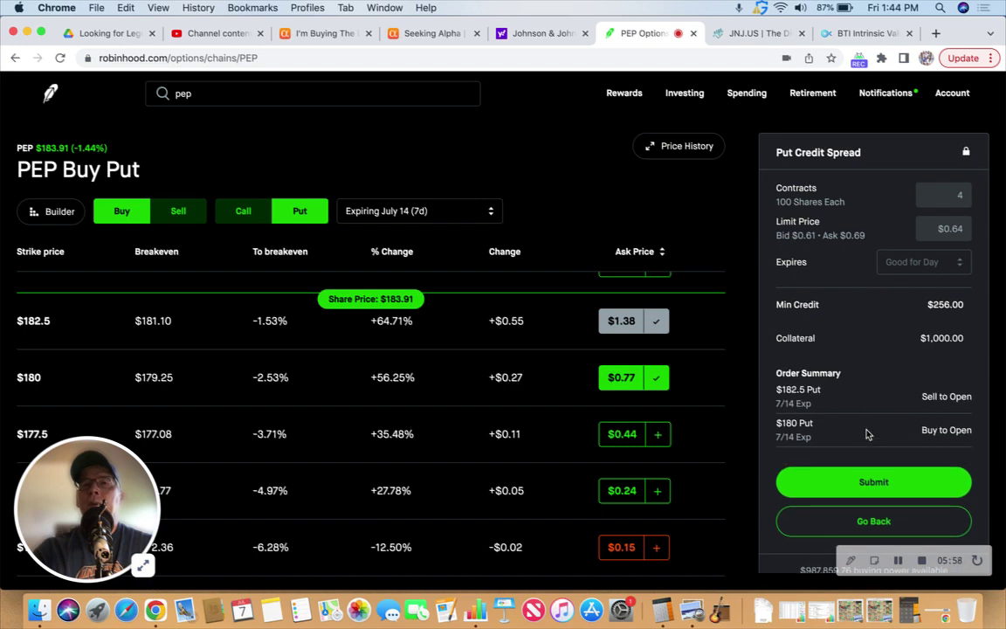
left_click(863, 483)
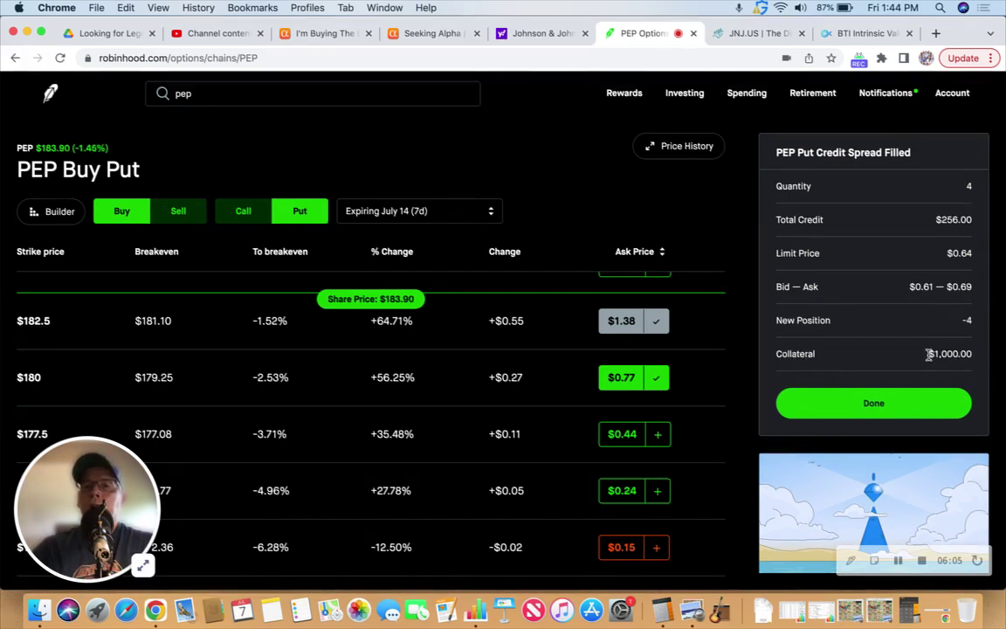
left_click_drag(929, 354, 973, 357)
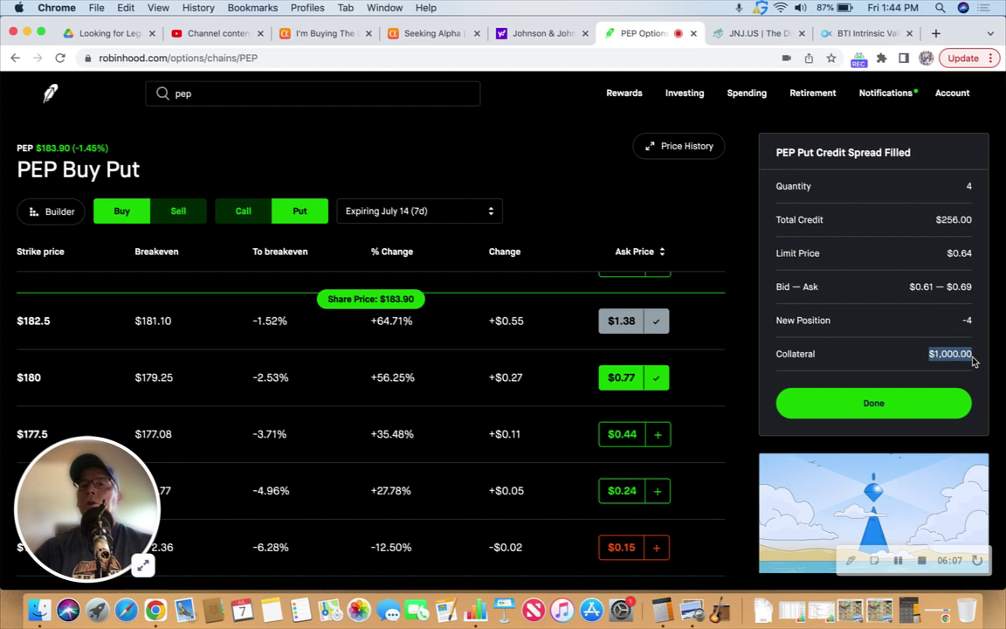
left_click(891, 362)
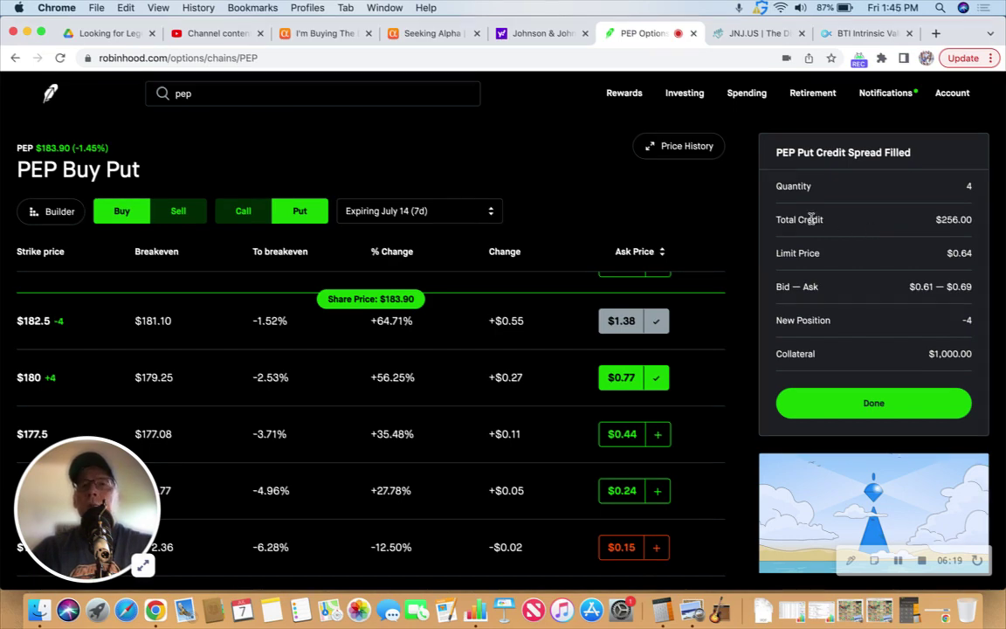
- Switch to Yahoo Finance, search for "pep" and examine the PepsiCo summary page
left_click(529, 35)
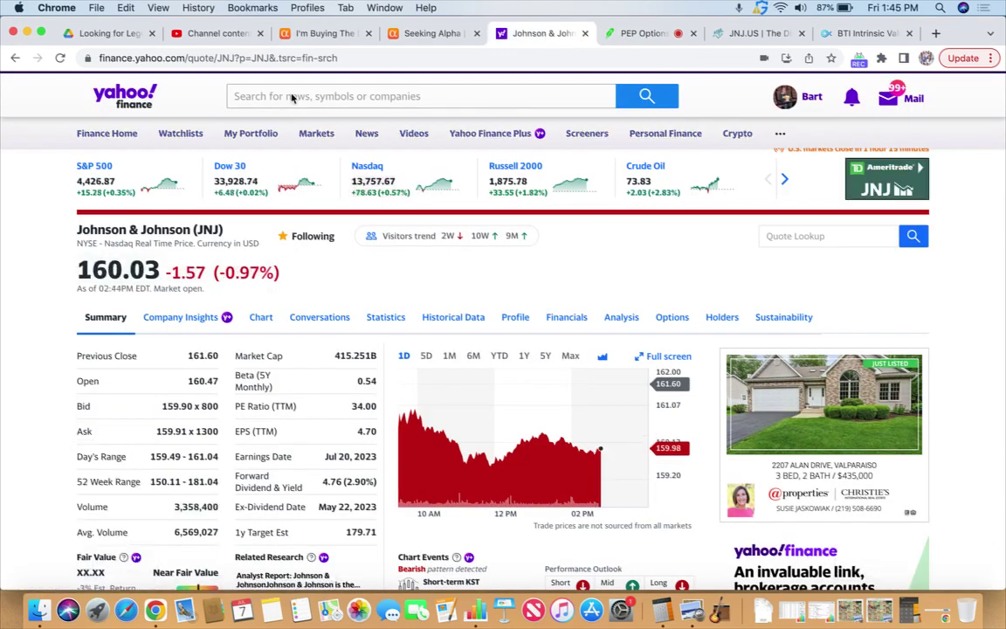
left_click(308, 95)
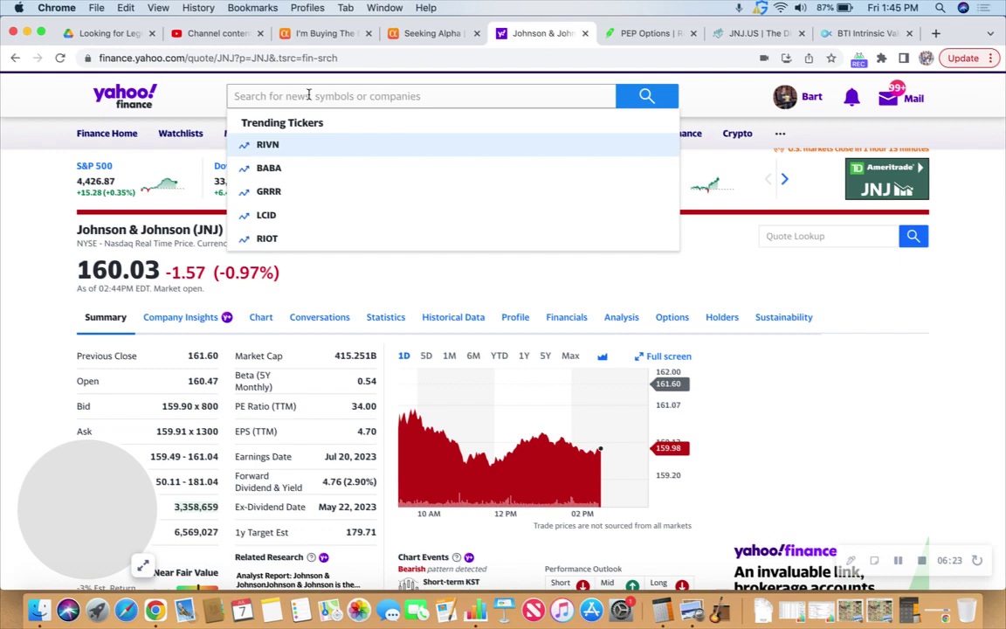
type("pep")
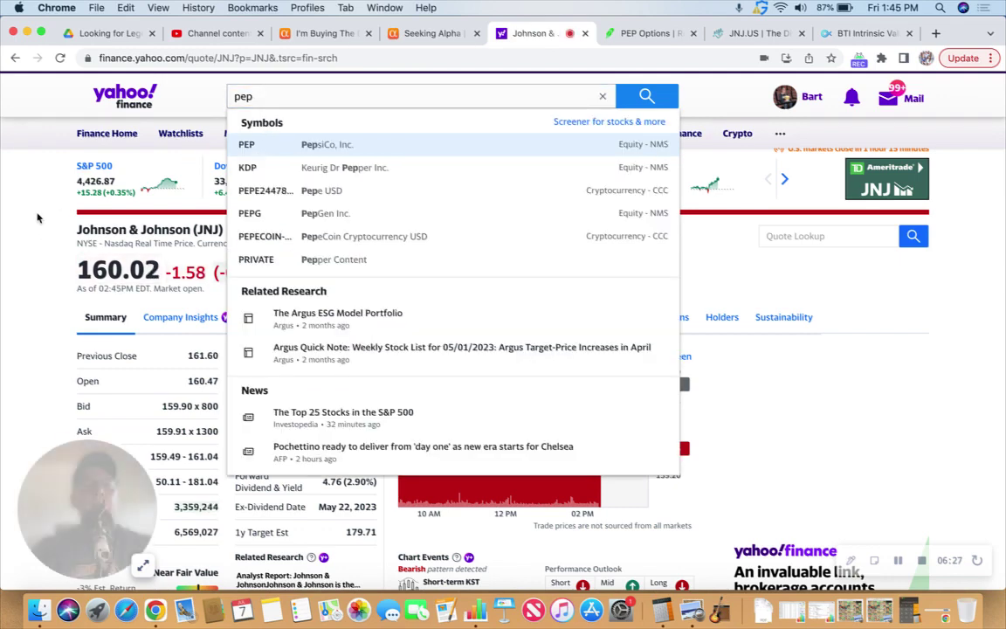
key("Return")
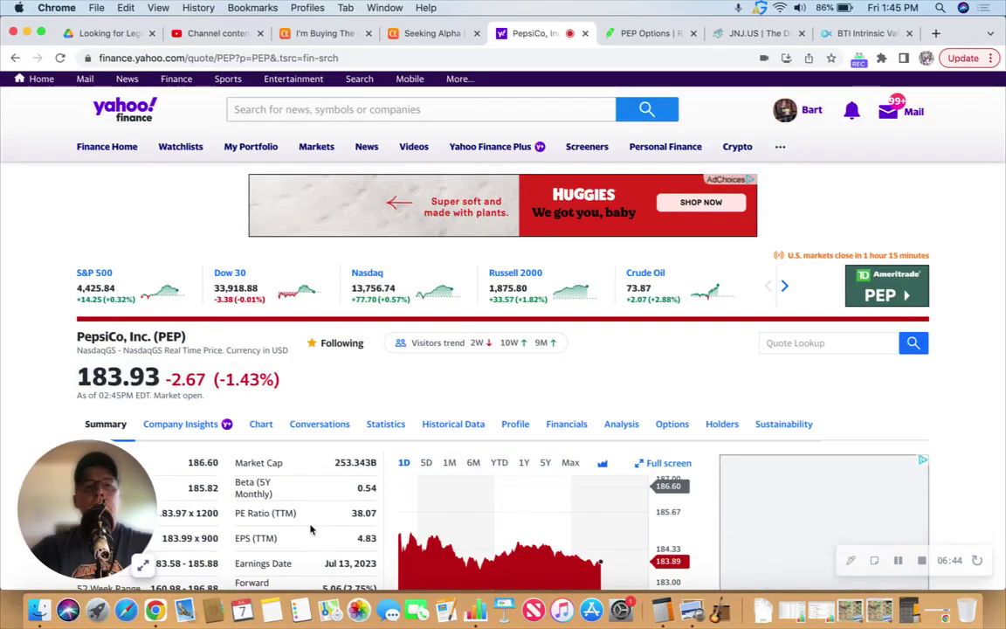
scroll(310, 530, "down", 2)
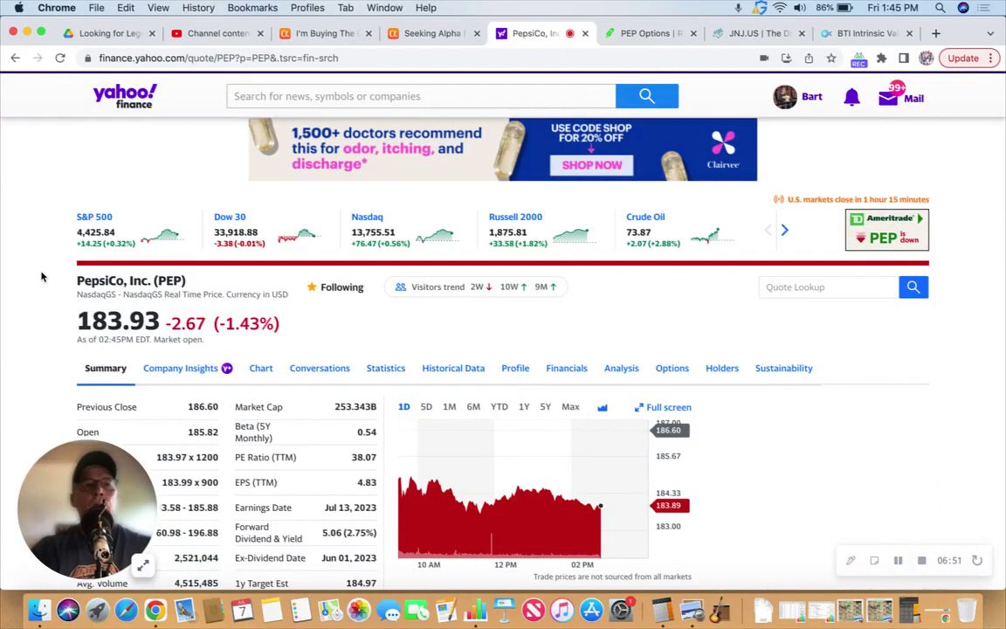
- Switch back to Robinhood and highlight the total credit of the filled PEP put credit spread
left_click(627, 34)
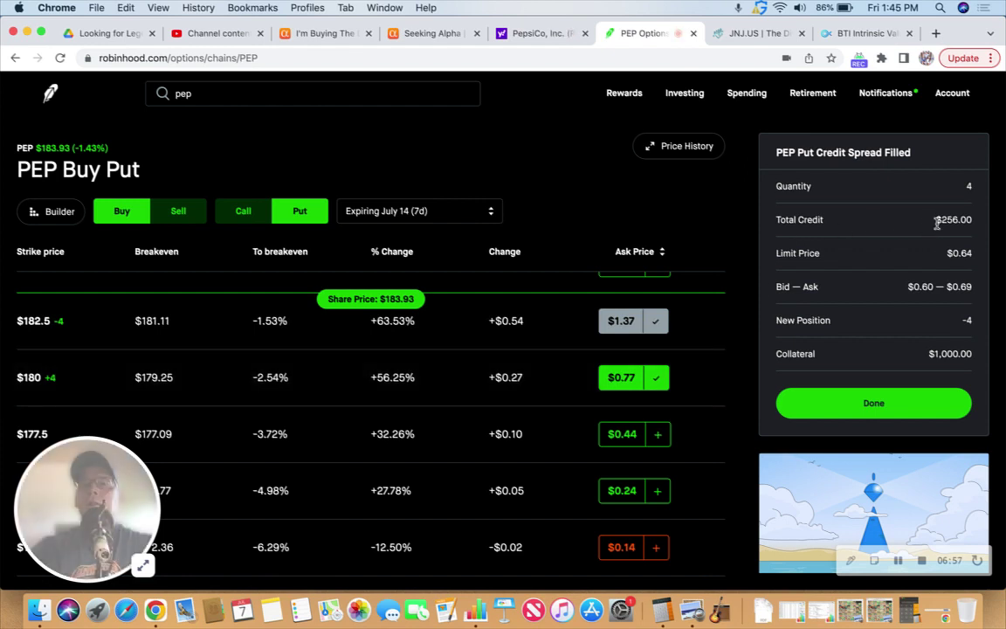
left_click_drag(938, 223, 958, 226)
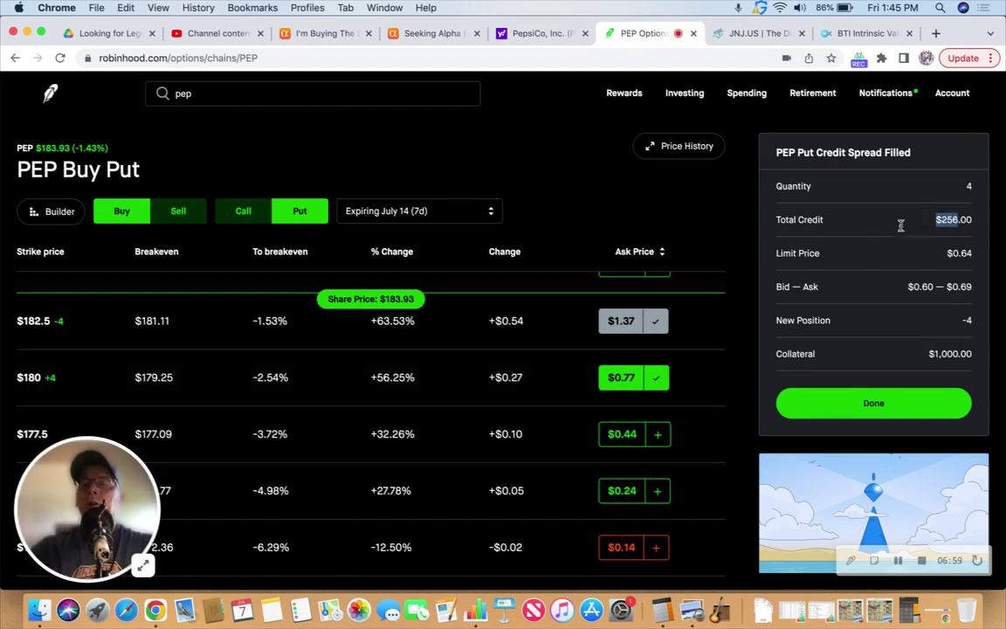
left_click(769, 248)
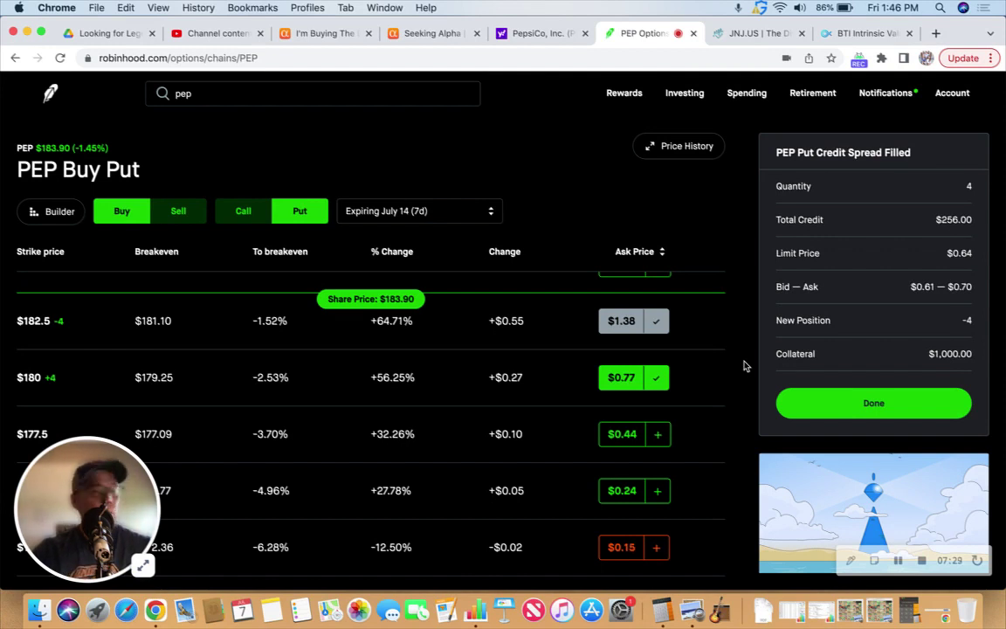
- Search for "jnj" and open the Johnson & Johnson options chain
left_click(225, 92)
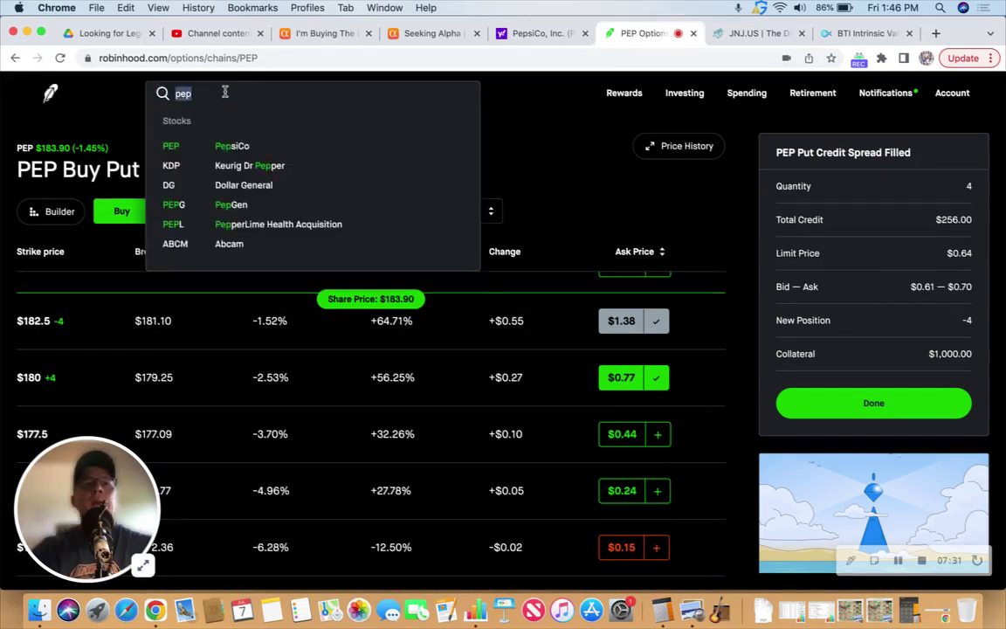
type("jnj")
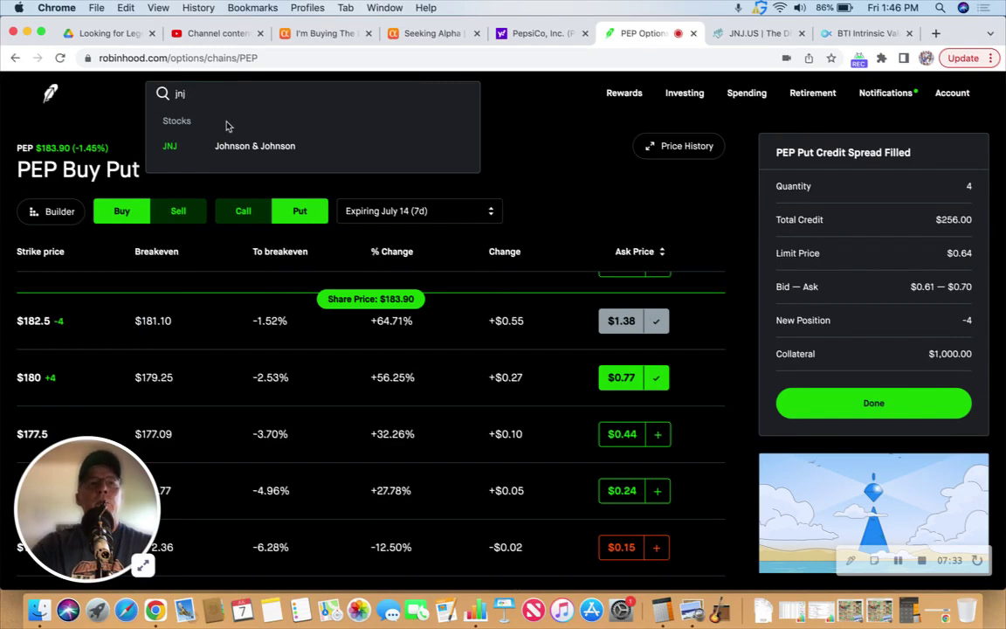
left_click(228, 146)
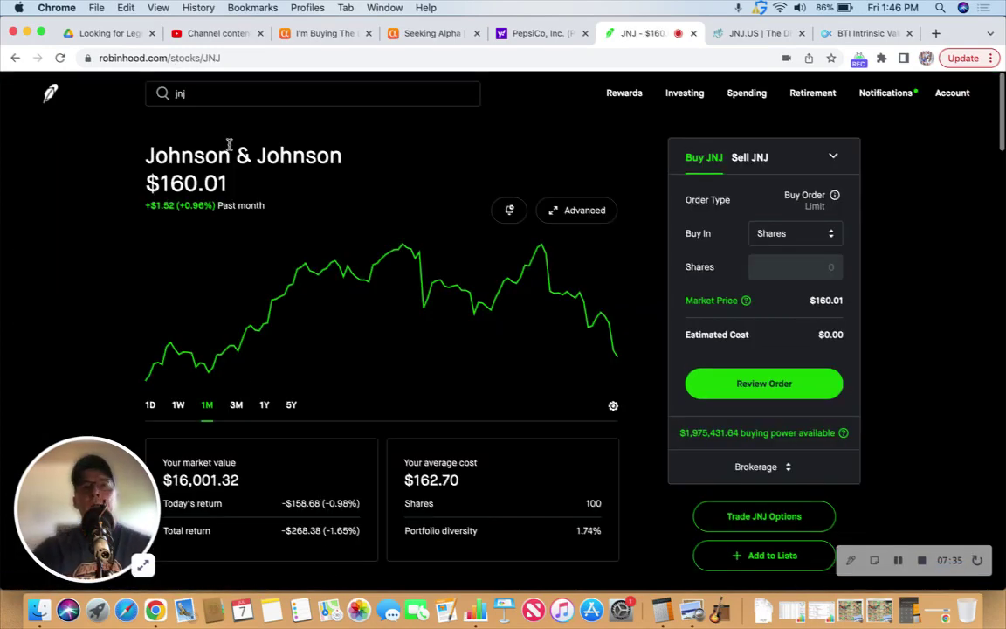
left_click(732, 517)
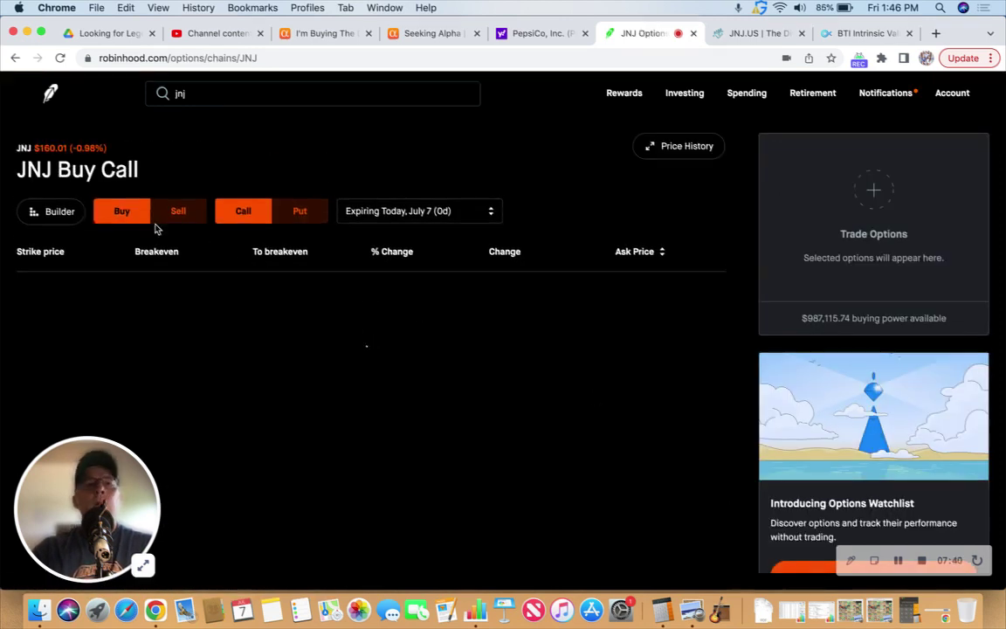
- Show the JNJ puts to sell expiring July 14
left_click(173, 213)
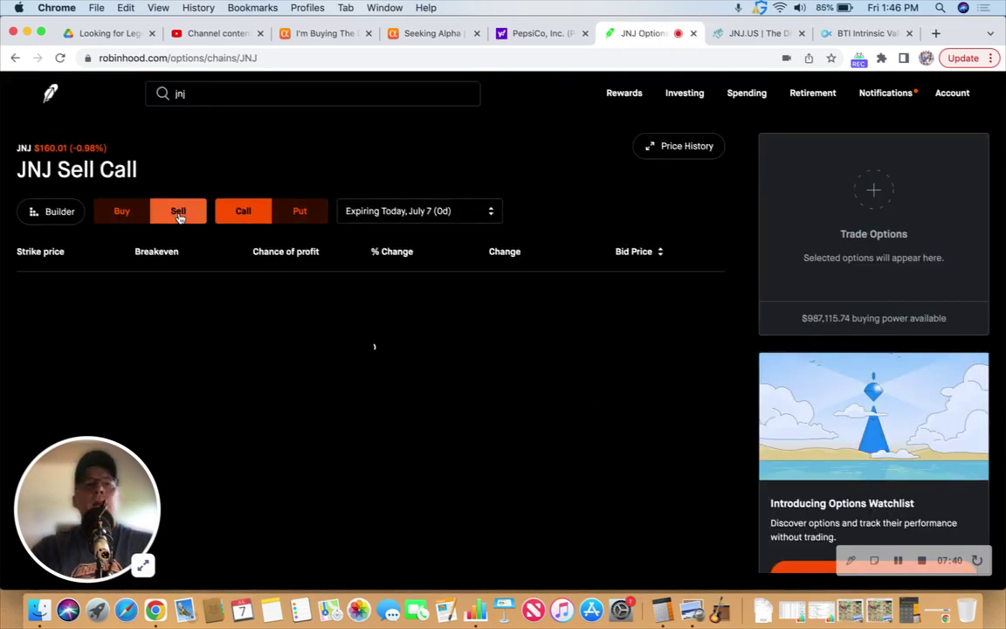
left_click(299, 212)
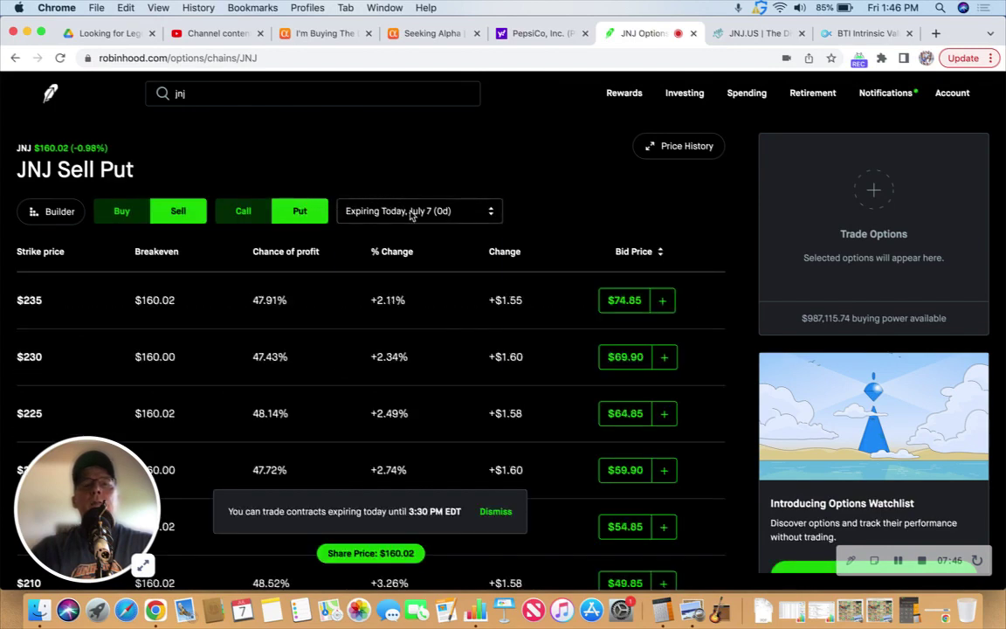
left_click(348, 207)
scroll(429, 251, "down", 3)
scroll(429, 250, "down", 5)
left_click(433, 219)
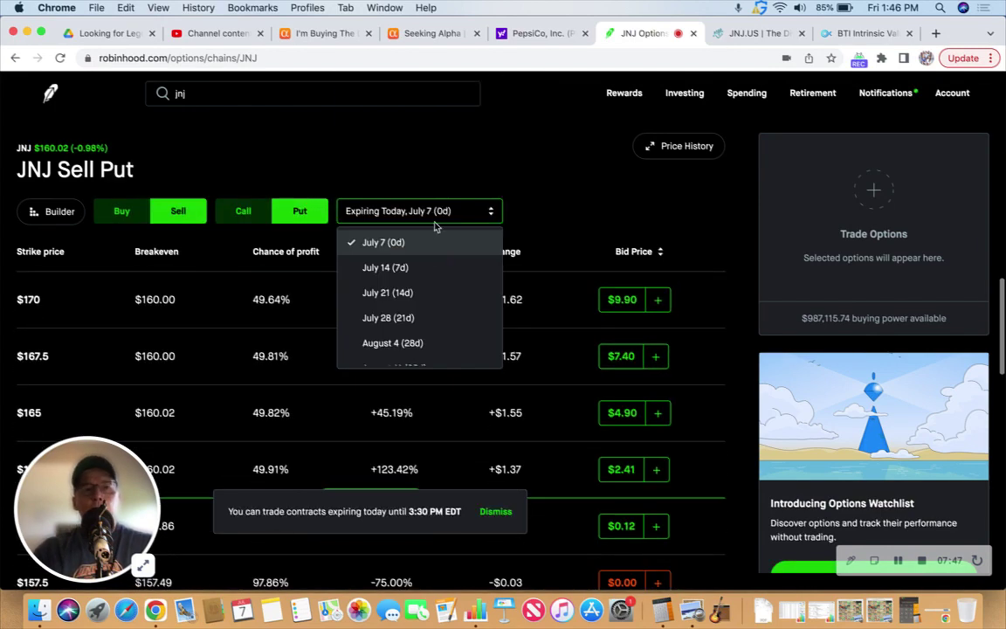
left_click(387, 267)
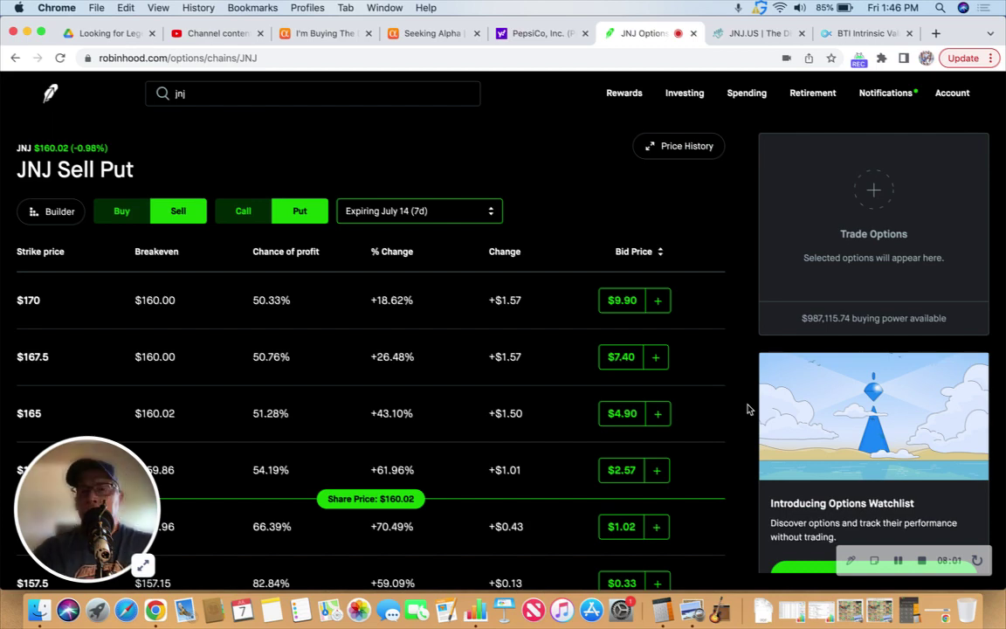
- Examine the breakevens, chances of profit and bid prices of the JNJ puts with strikes around the share price
scroll(747, 409, "down", 3)
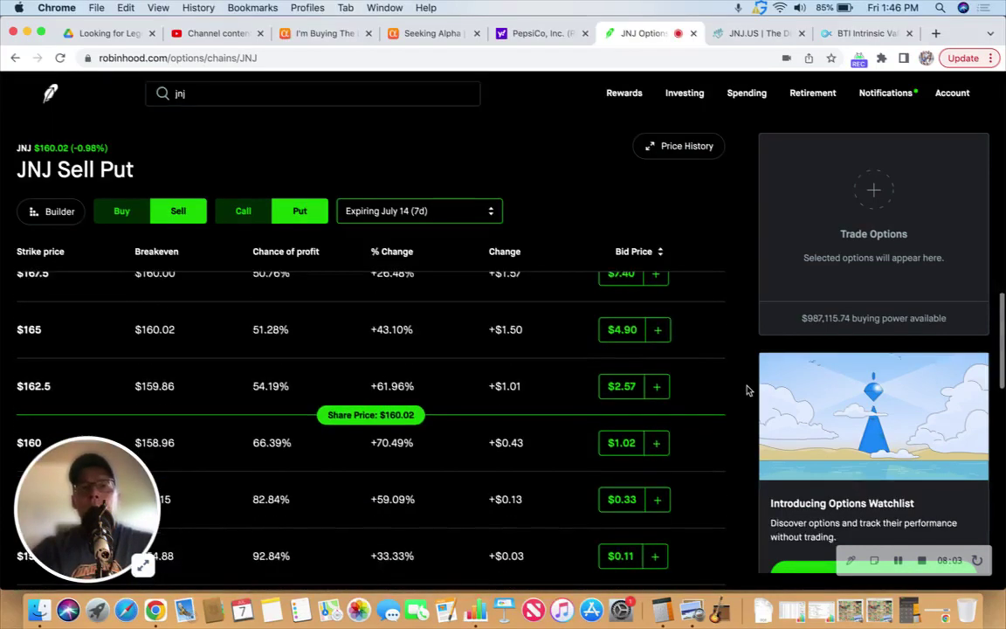
scroll(748, 390, "down", 2)
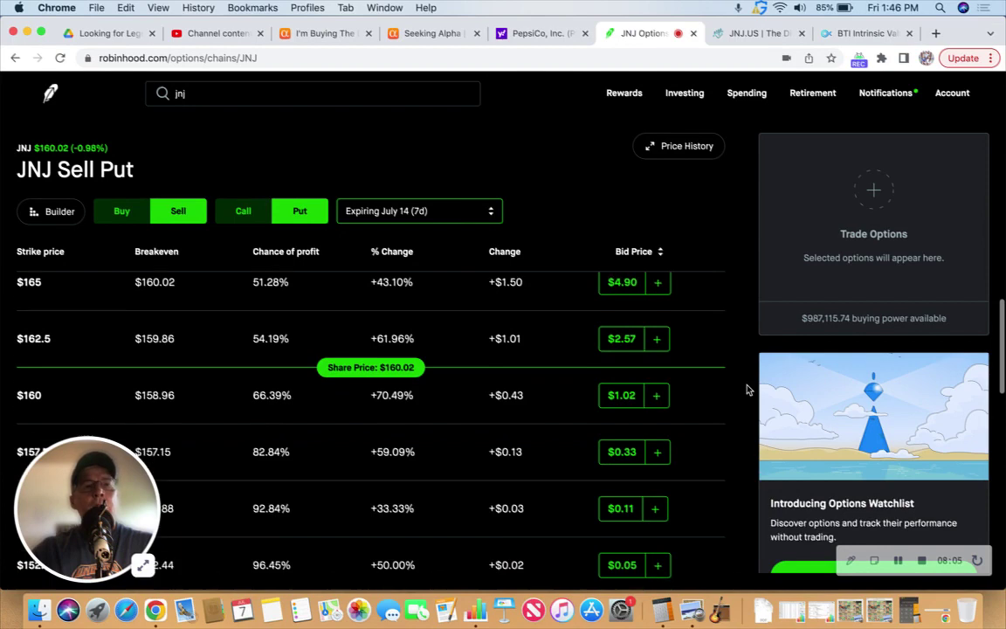
scroll(748, 386, "down", 1)
scroll(748, 389, "up", 2)
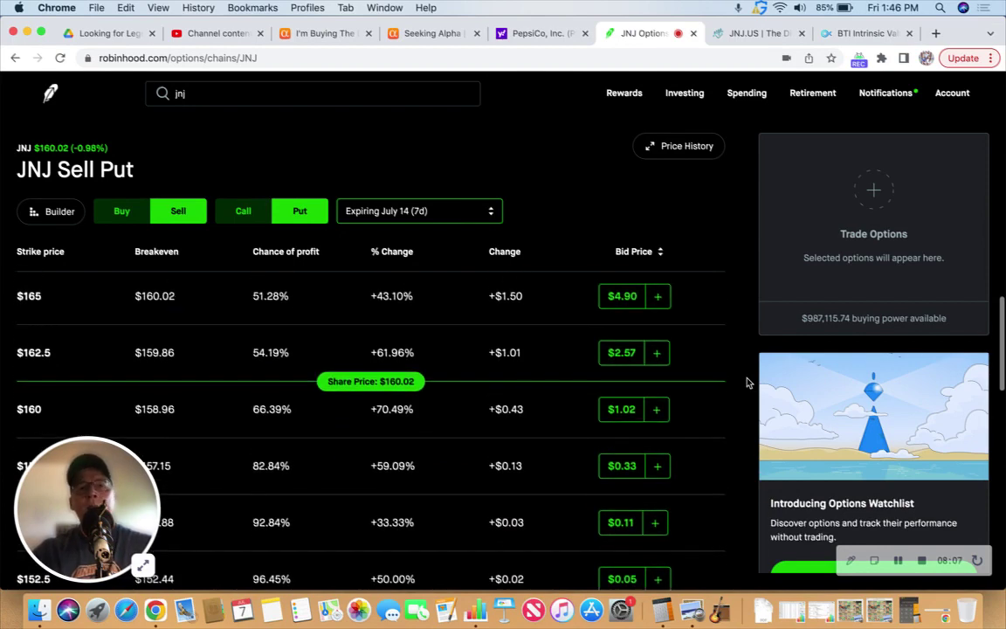
scroll(748, 382, "down", 1)
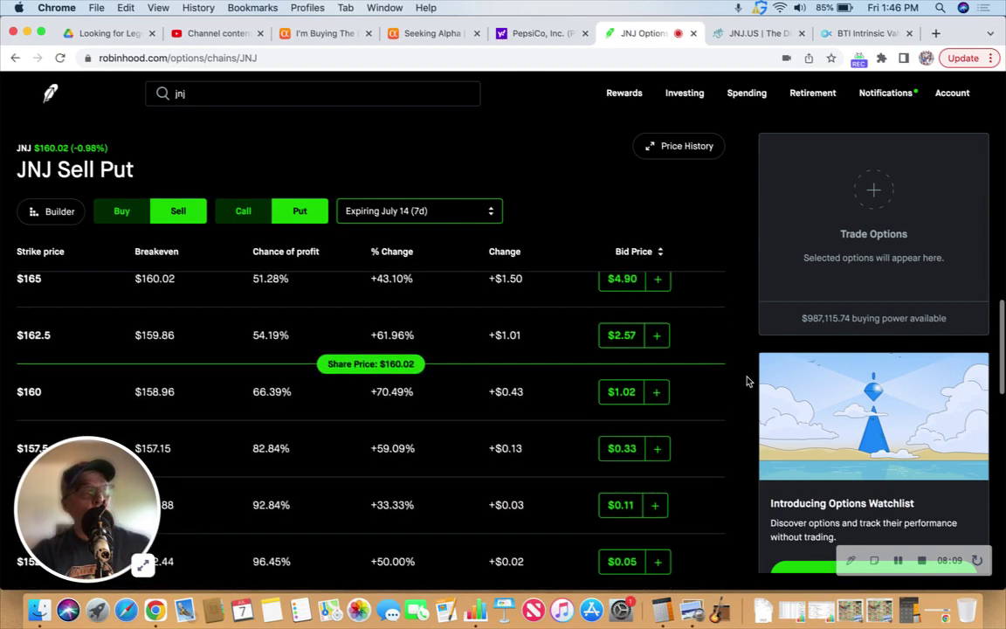
scroll(747, 381, "up", 1)
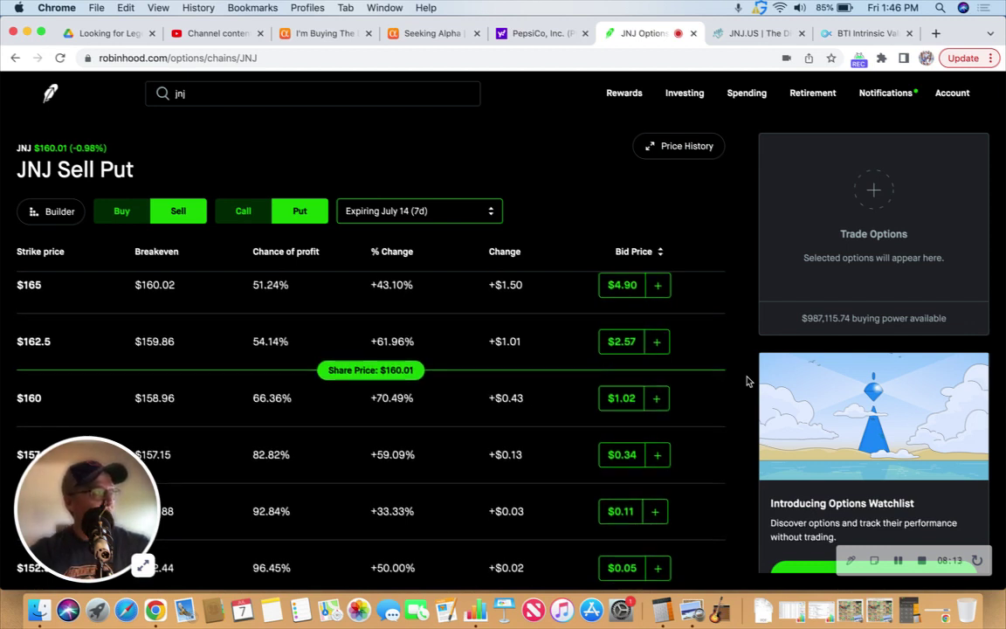
scroll(748, 382, "down", 1)
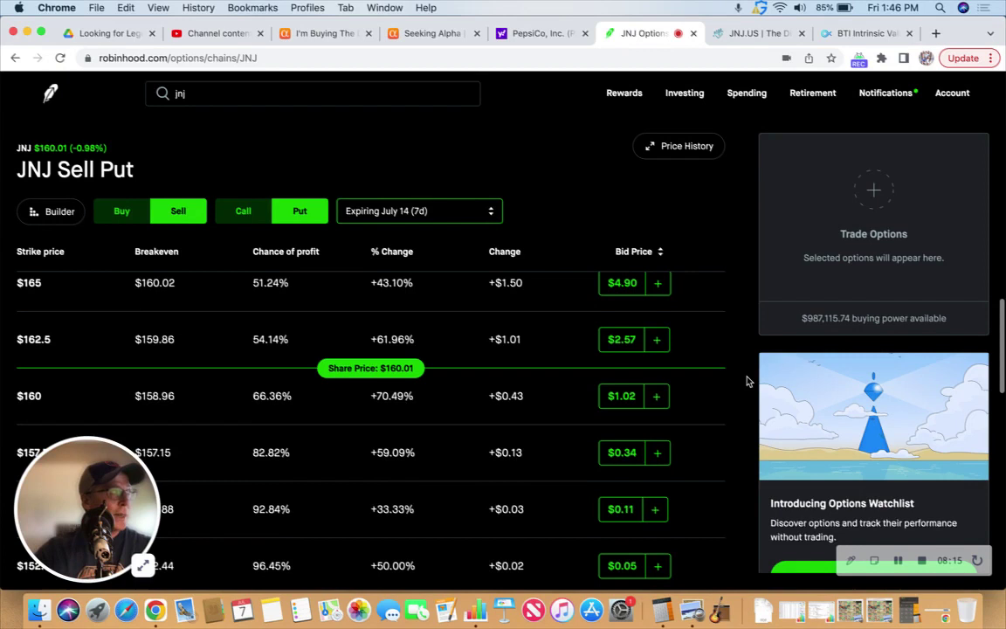
scroll(747, 381, "down", 3)
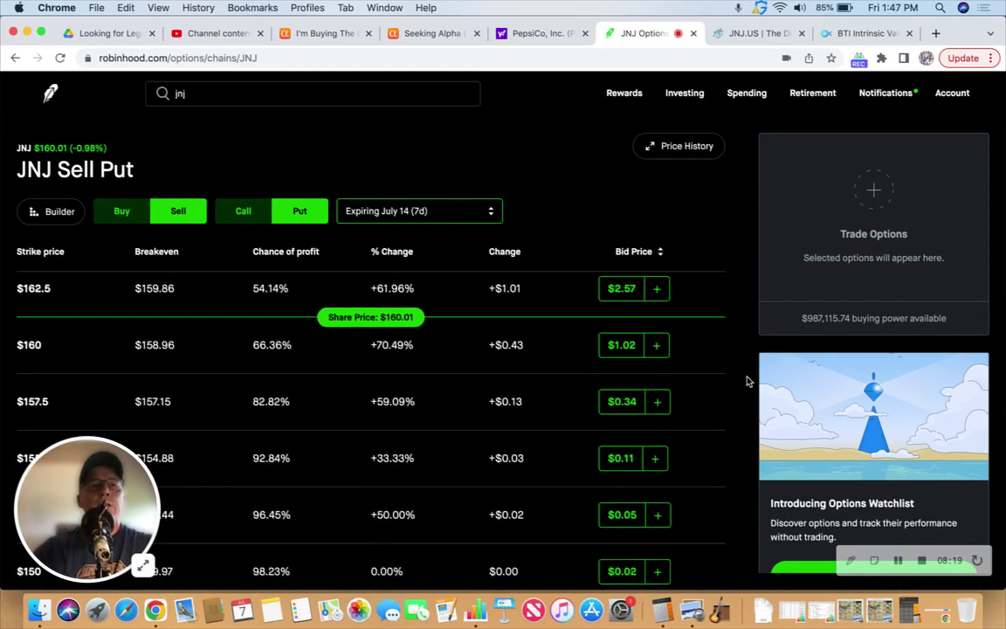
scroll(747, 381, "up", 3)
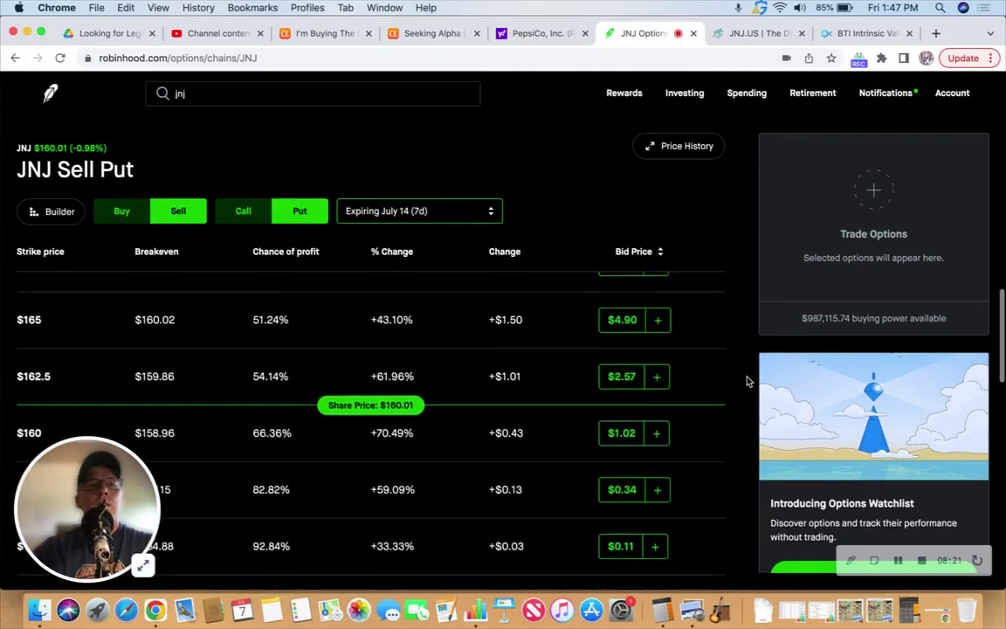
scroll(747, 381, "up", 2)
scroll(747, 381, "down", 2)
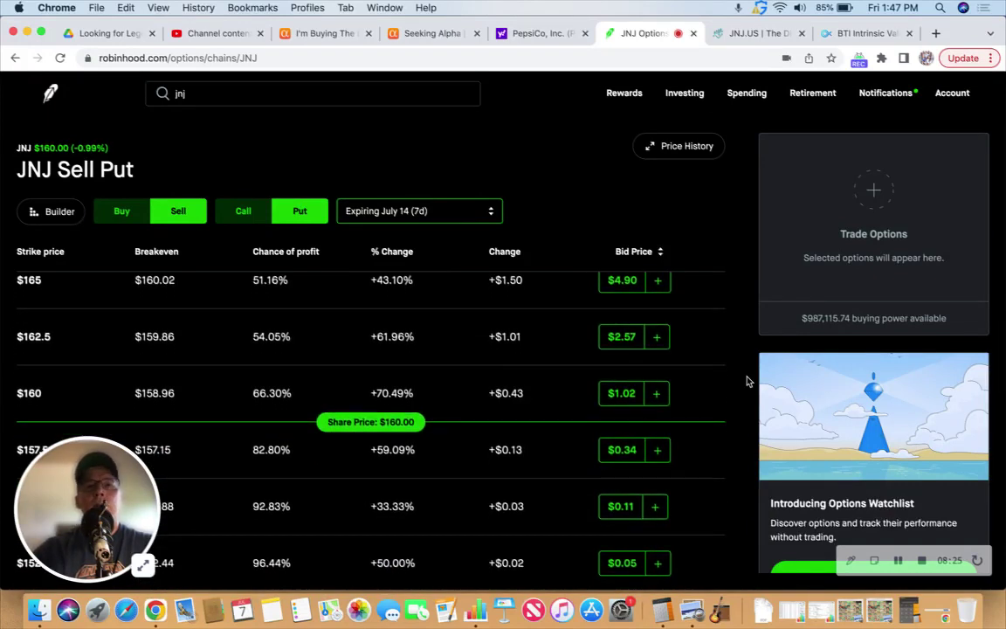
scroll(747, 381, "down", 4)
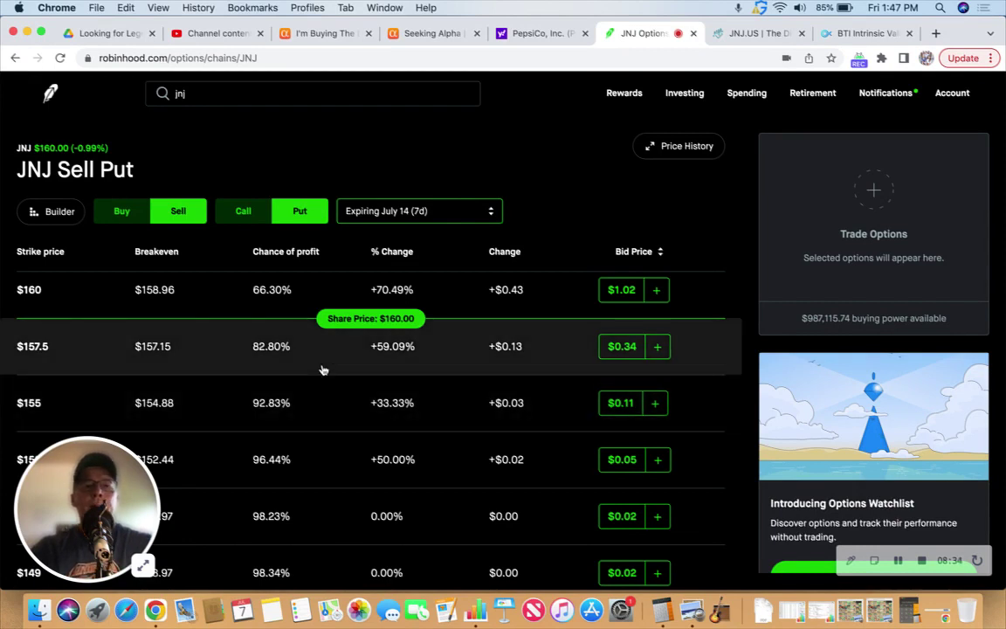
- Build a JNJ put credit spread expiring July 14 by selling the $157.5 put and buying the $155 put, and continue to the order details
left_click(657, 347)
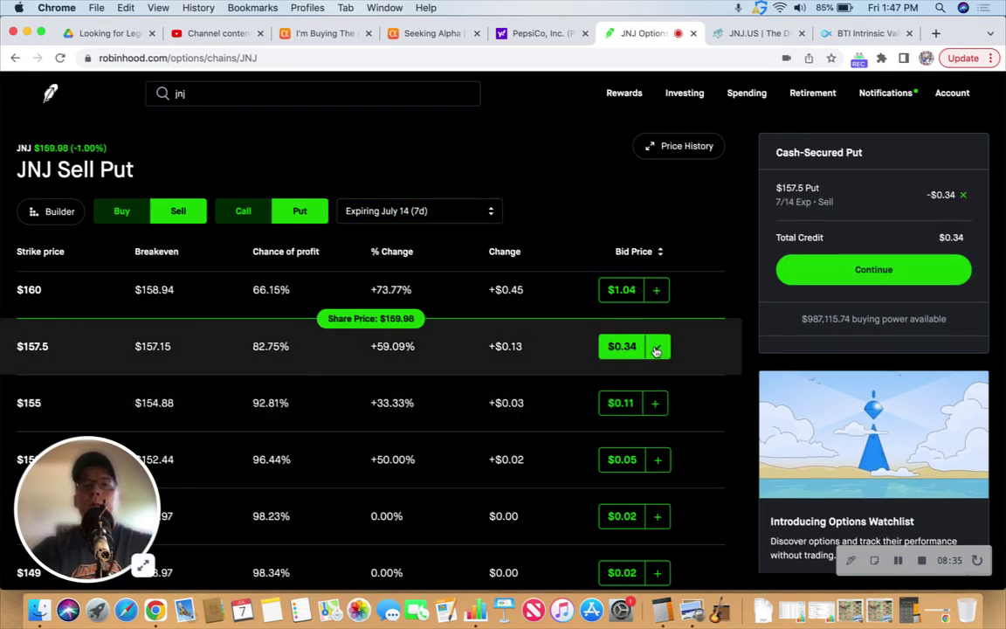
left_click(118, 210)
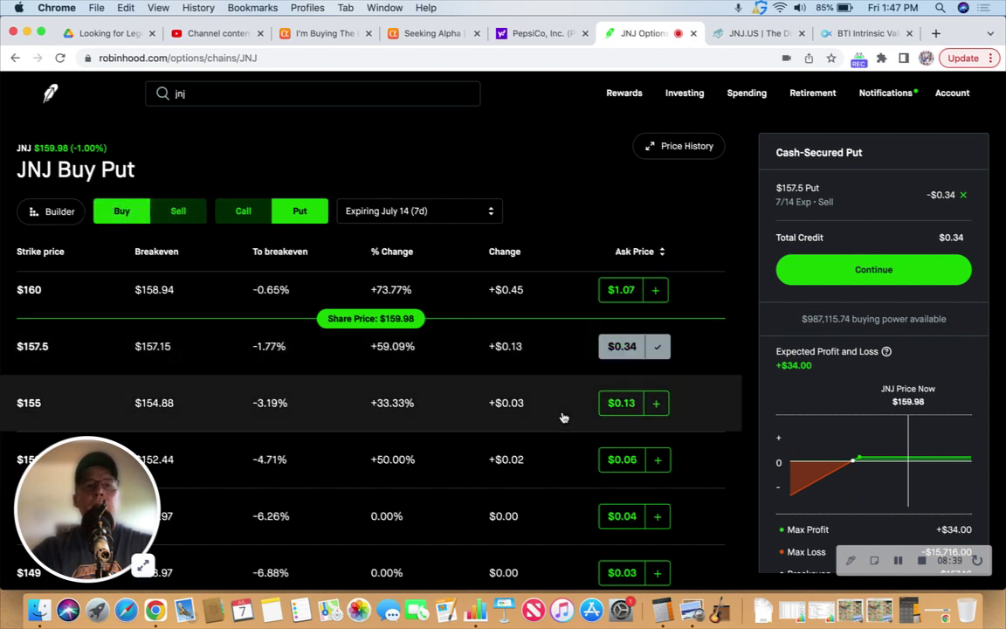
left_click(656, 405)
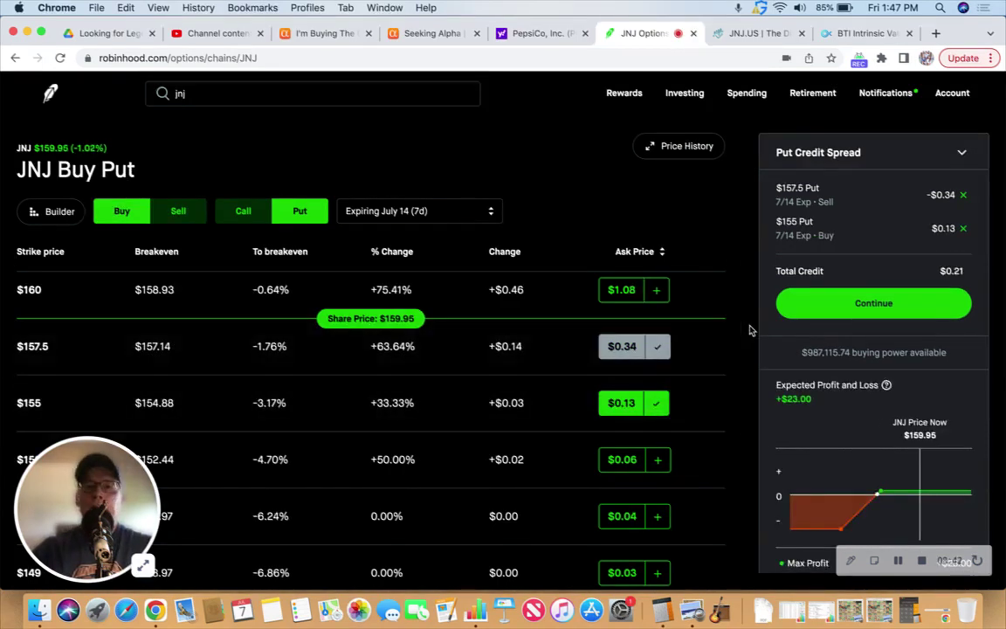
left_click(878, 303)
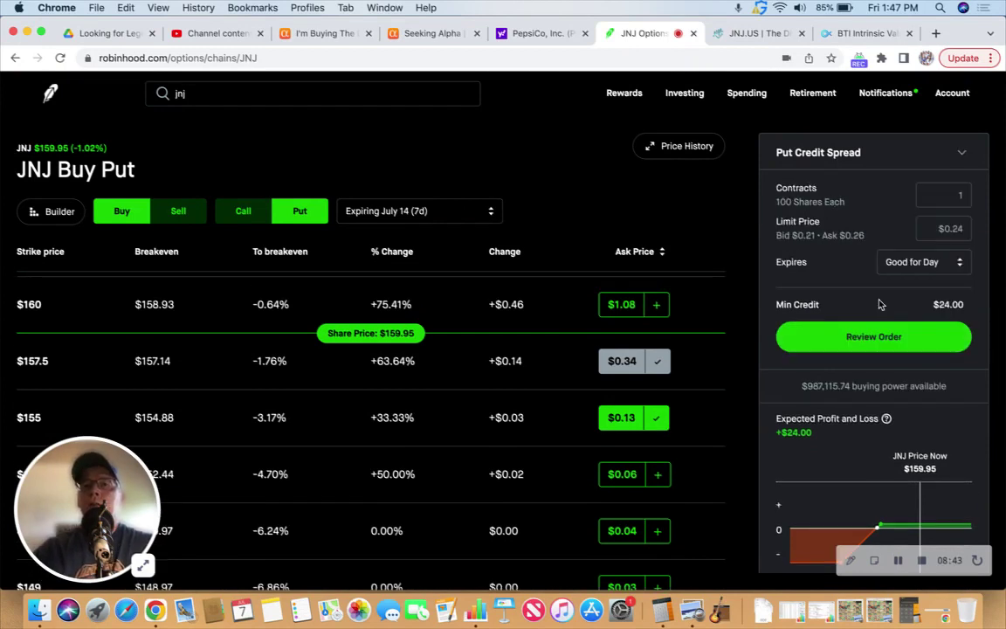
- Set the JNJ put credit spread's limit price to $0.23 and its quantity to 5 contracts
left_click(959, 232)
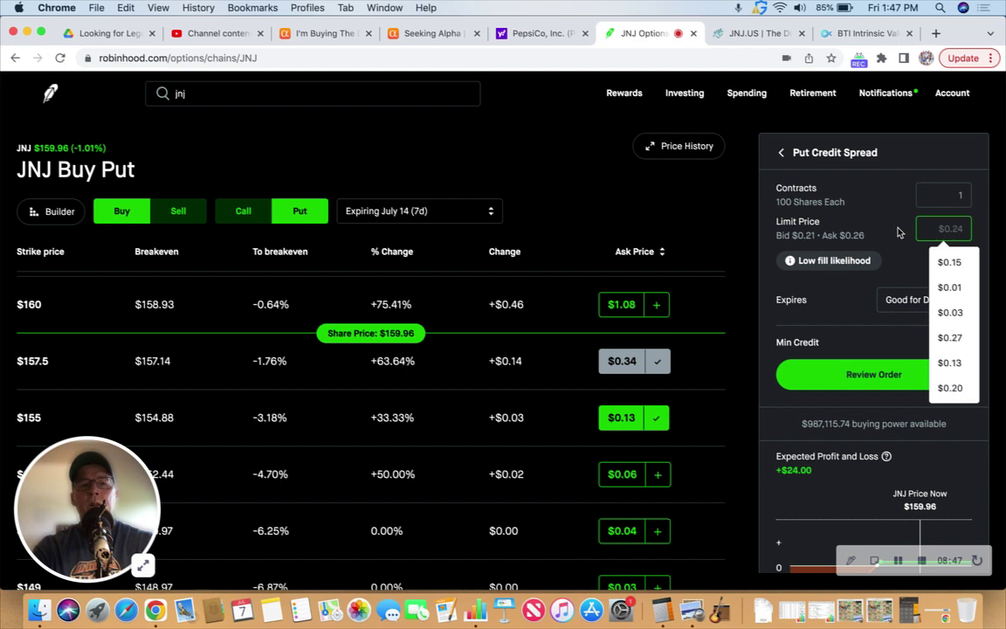
type("0.23")
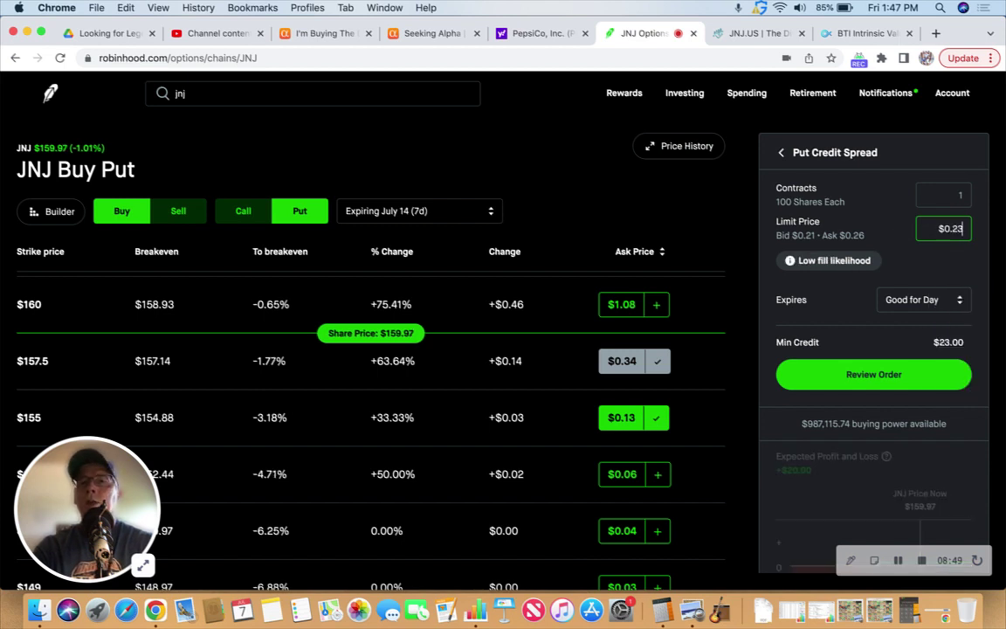
key("BackSpace")
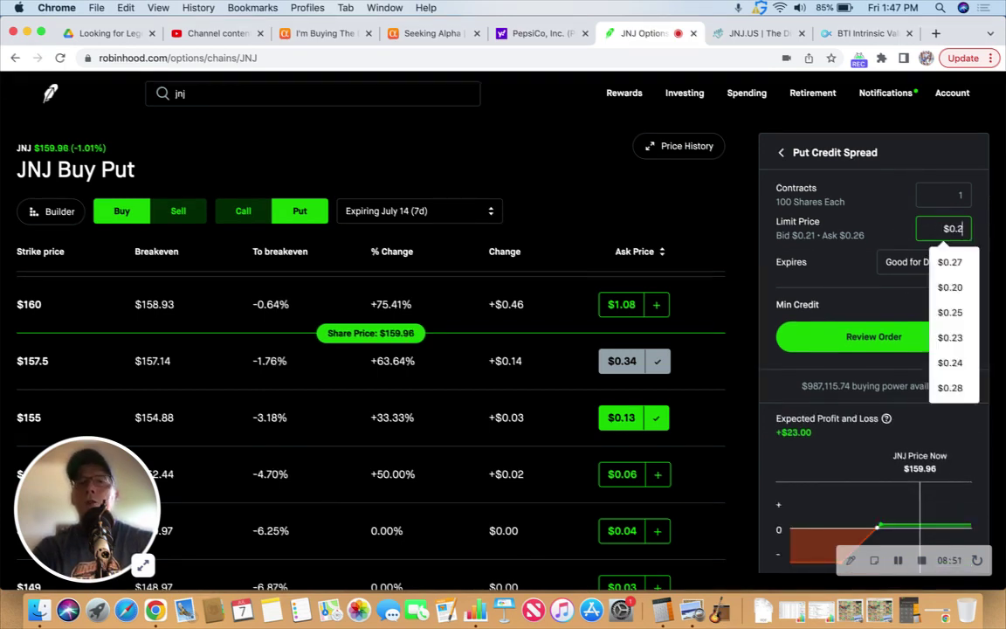
type("3")
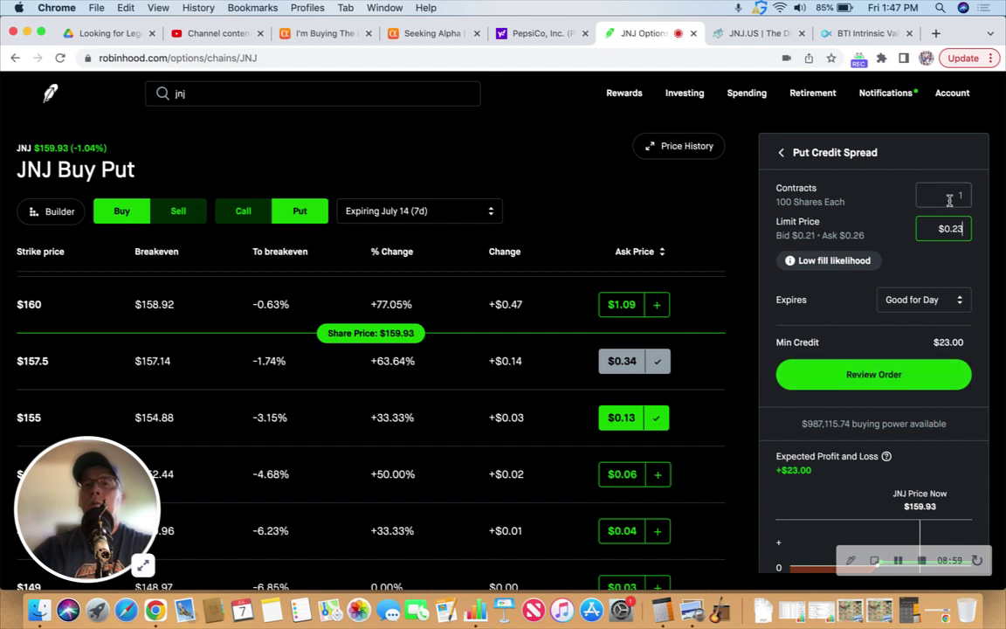
left_click(921, 200)
type("4")
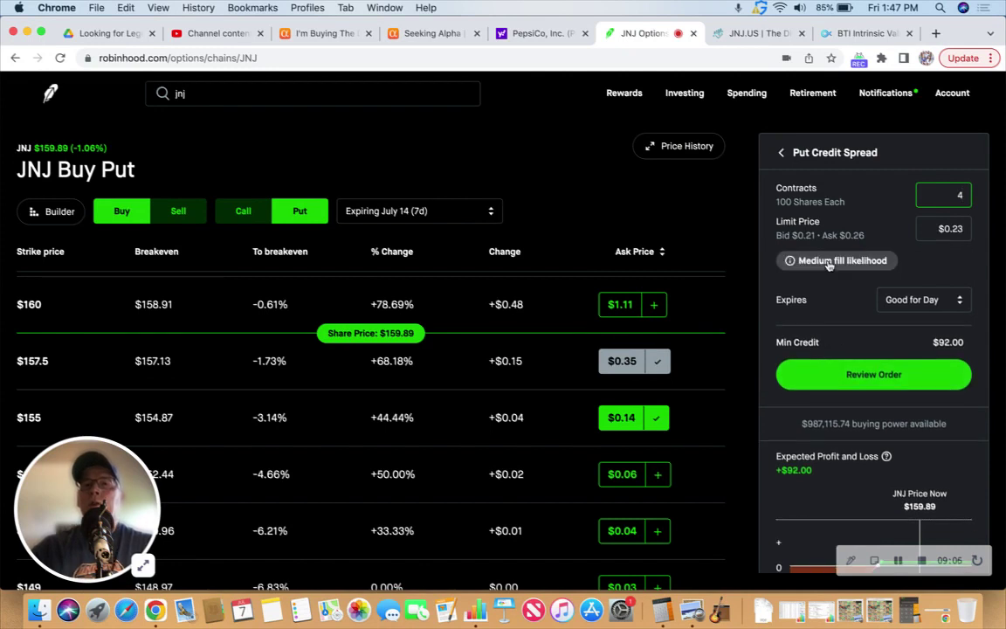
key("BackSpace")
type("5")
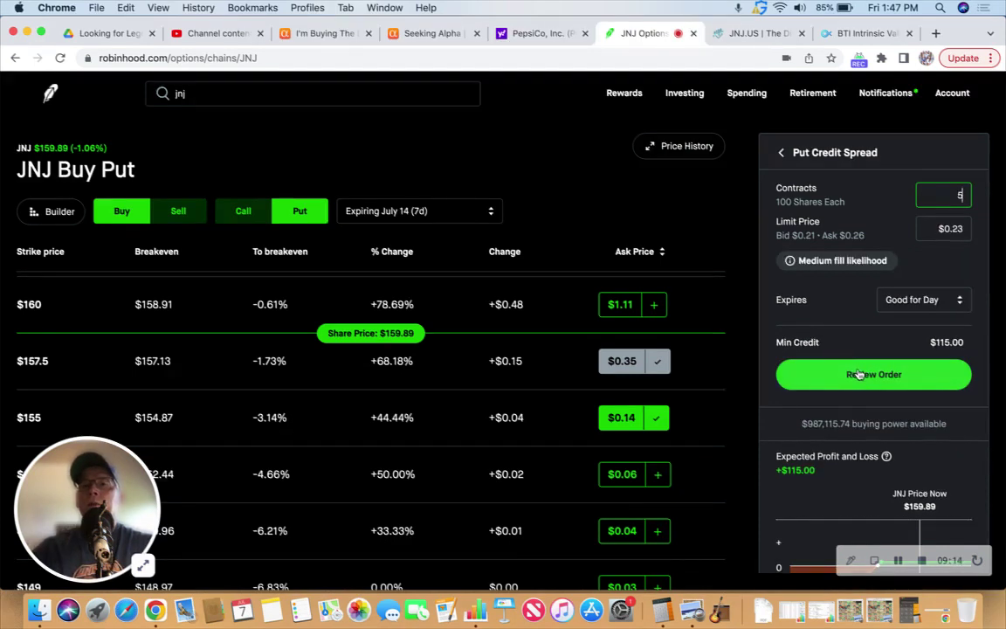
- Review and submit the JNJ put credit spread order, and dismiss the order confirmation
left_click(857, 374)
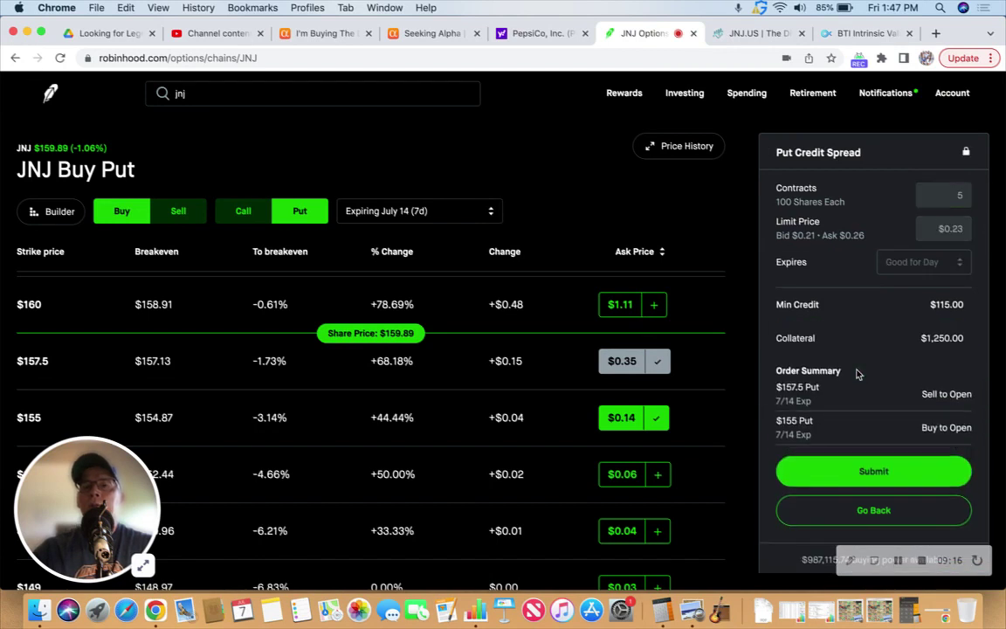
left_click(864, 483)
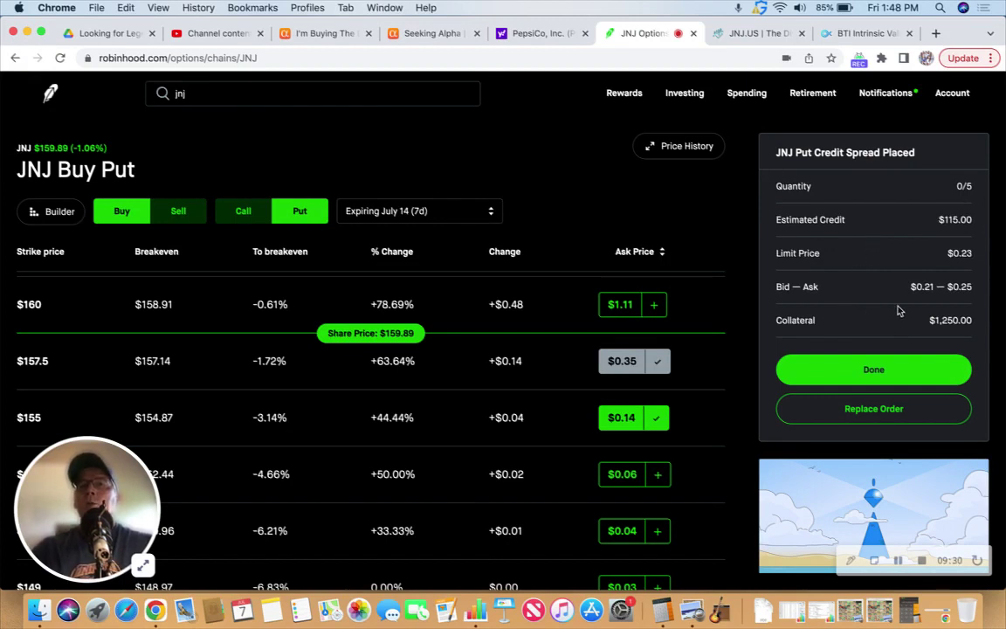
left_click(865, 371)
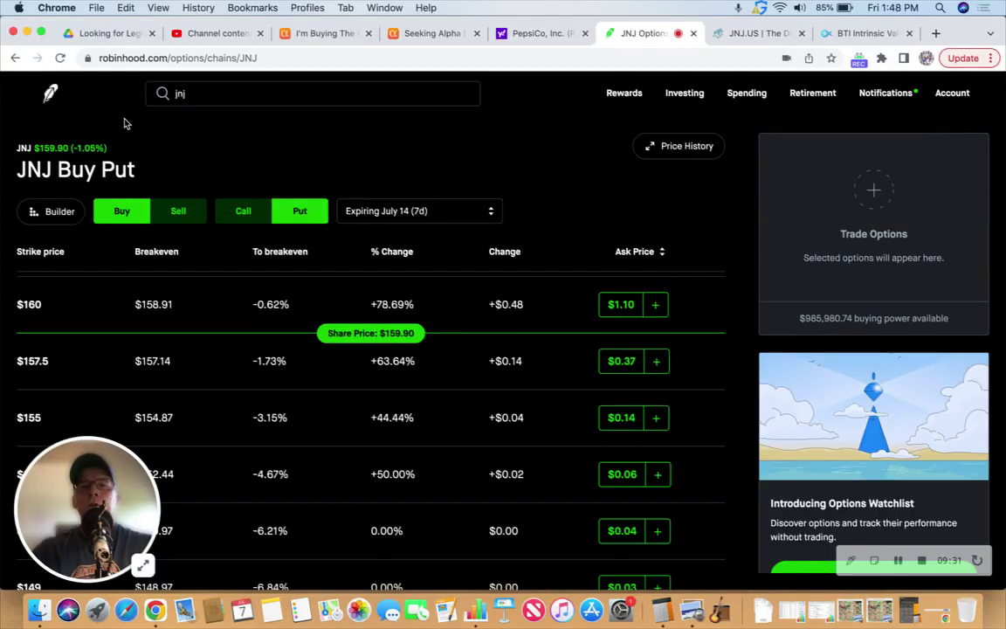
- Return to the account home page and look through the pending options orders and the options positions held
left_click(50, 98)
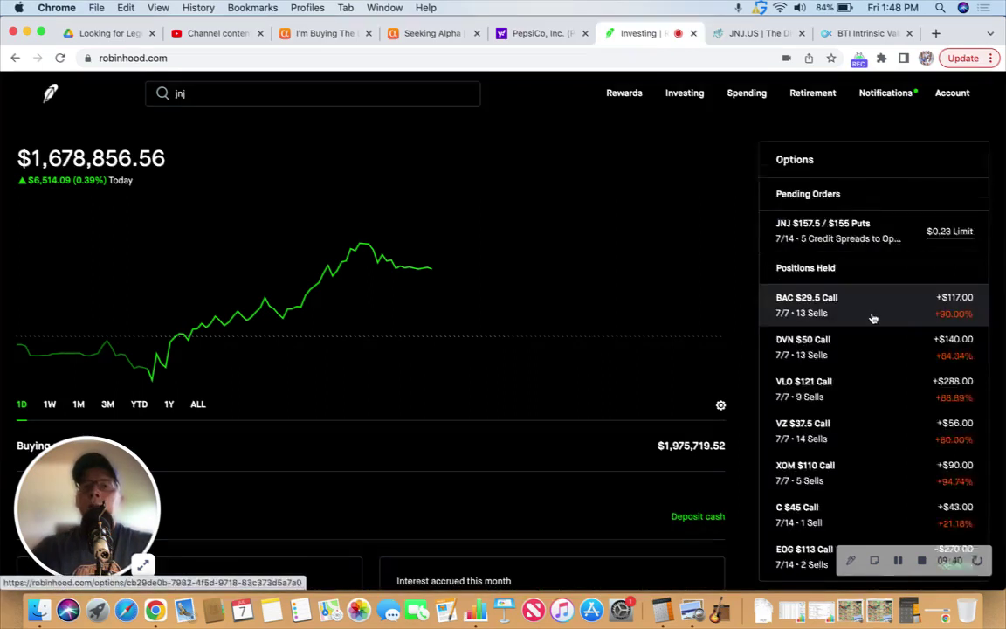
scroll(873, 316, "down", 5)
scroll(874, 317, "down", 2)
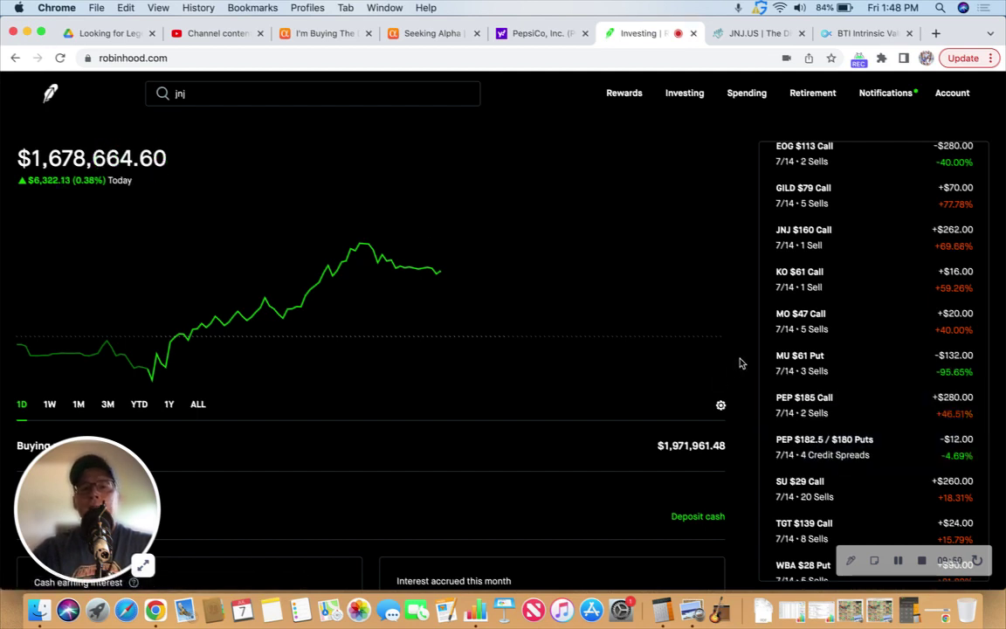
scroll(742, 357, "down", 2)
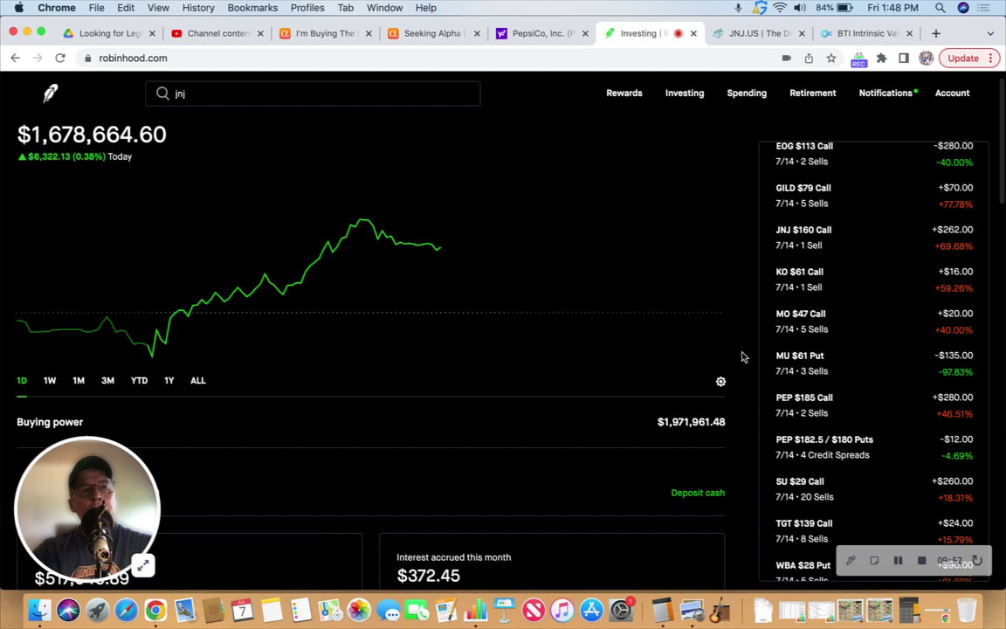
scroll(742, 356, "up", 3)
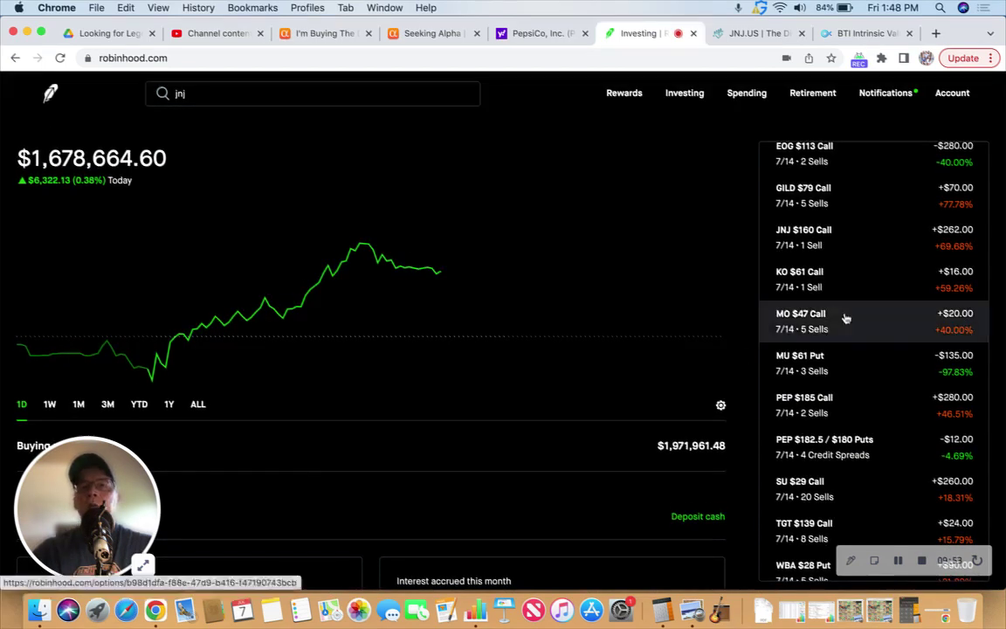
scroll(879, 320, "up", 6)
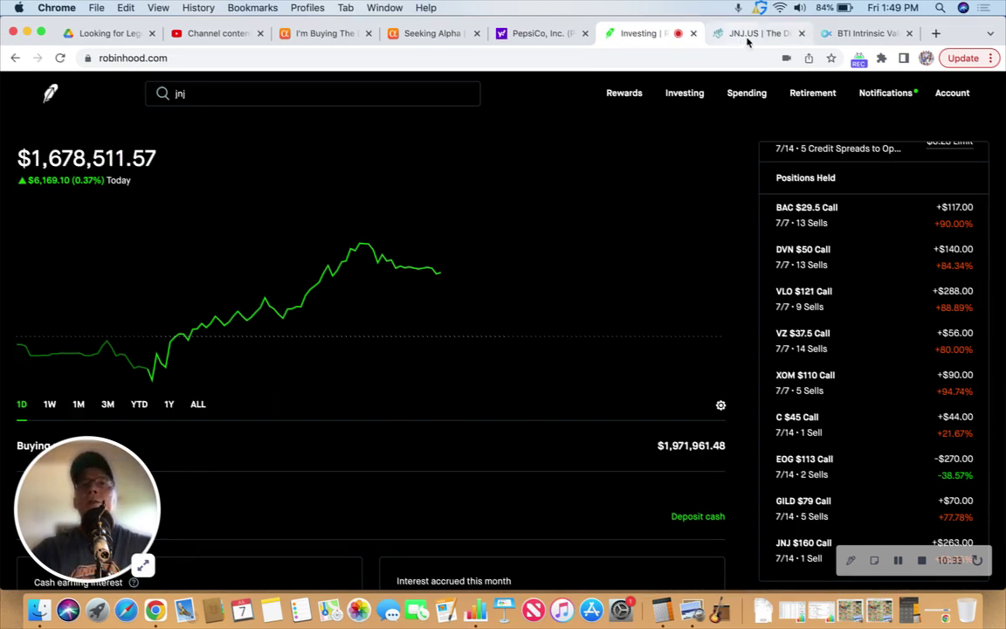
- Search for "bti" and open the British American Tobacco stock page
left_click(307, 102)
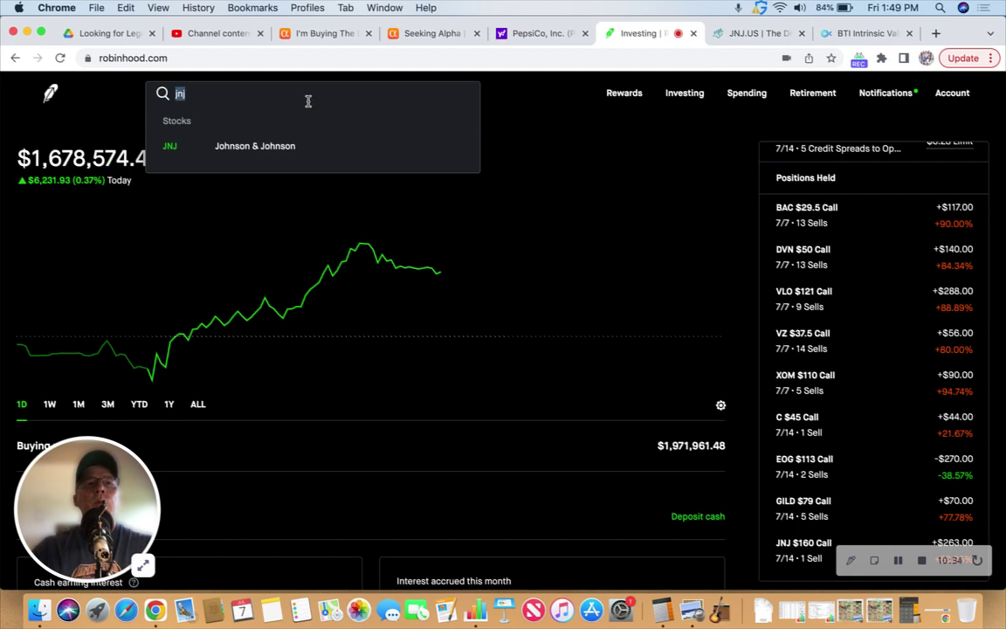
type("bti")
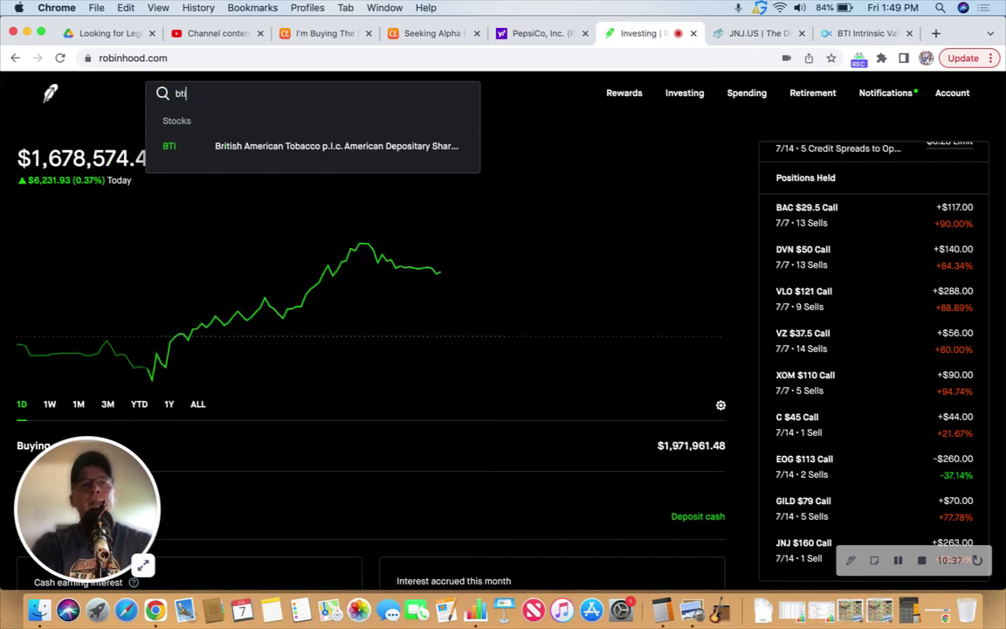
left_click(268, 148)
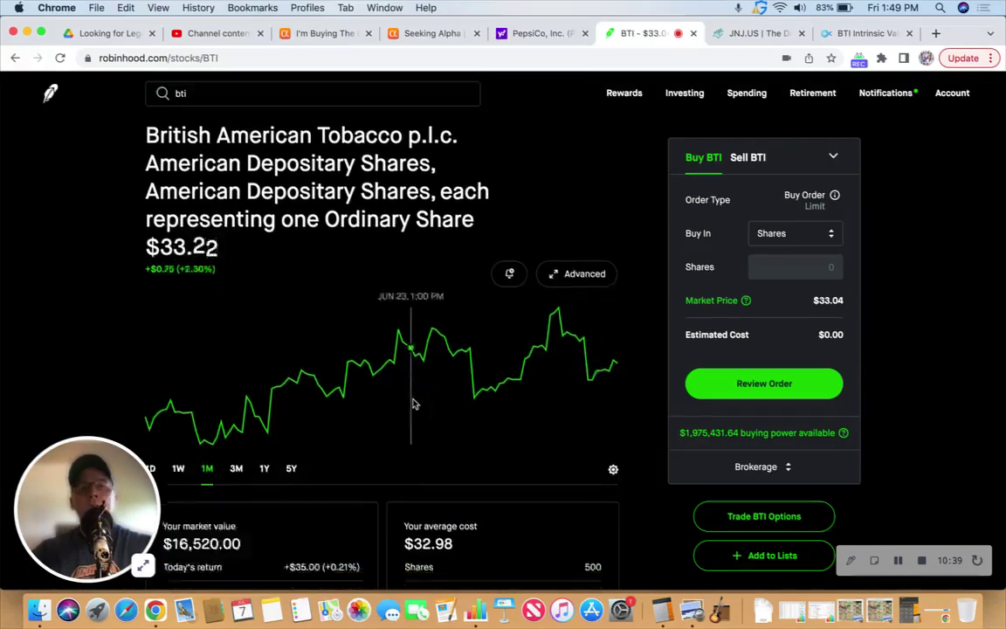
- Highlight the average cost of the BTI shares held and show the stock's one-day chart
scroll(411, 411, "down", 3)
left_click_drag(404, 454, 452, 453)
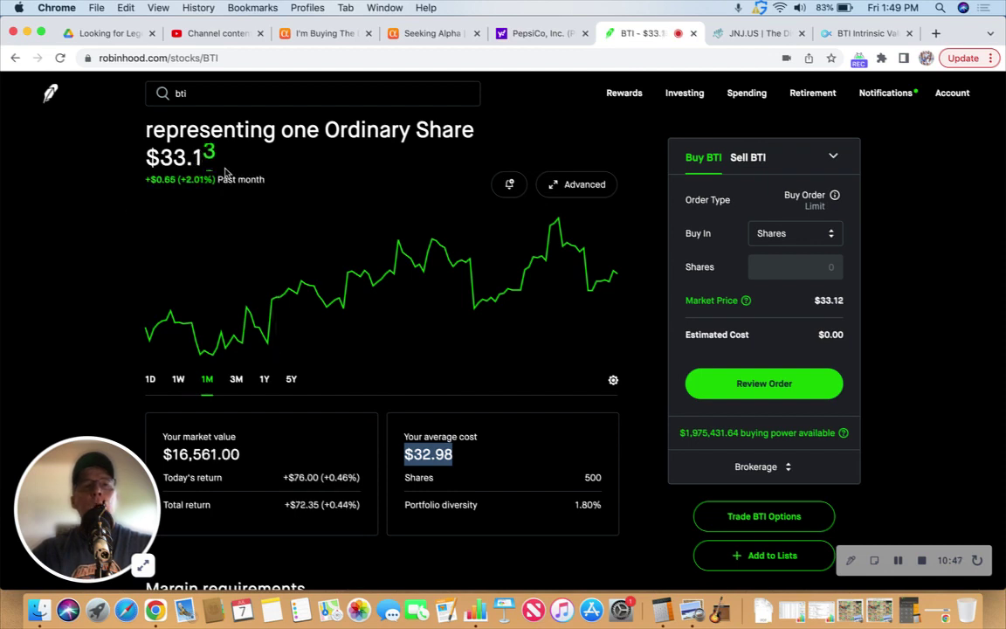
left_click(151, 378)
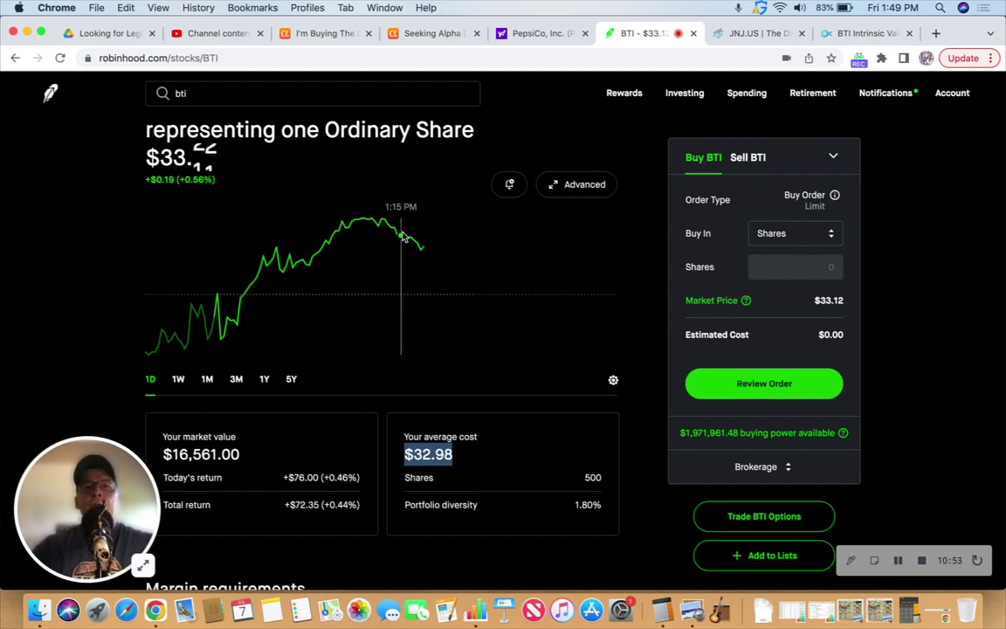
- Switch to Seeking Alpha, search for "bti" and open the British American Tobacco page
left_click(416, 33)
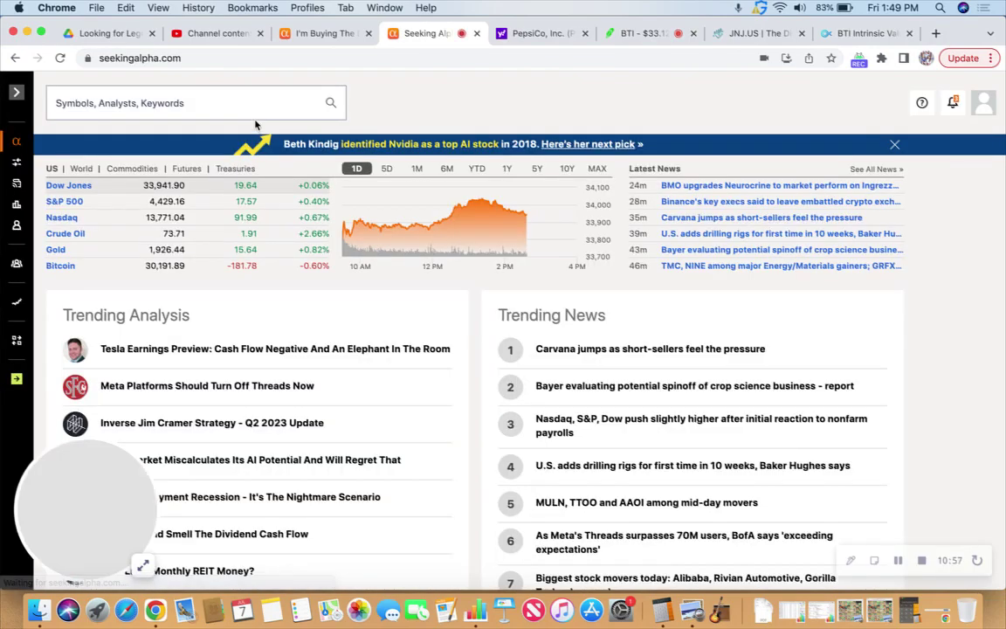
left_click(221, 101)
type("bti")
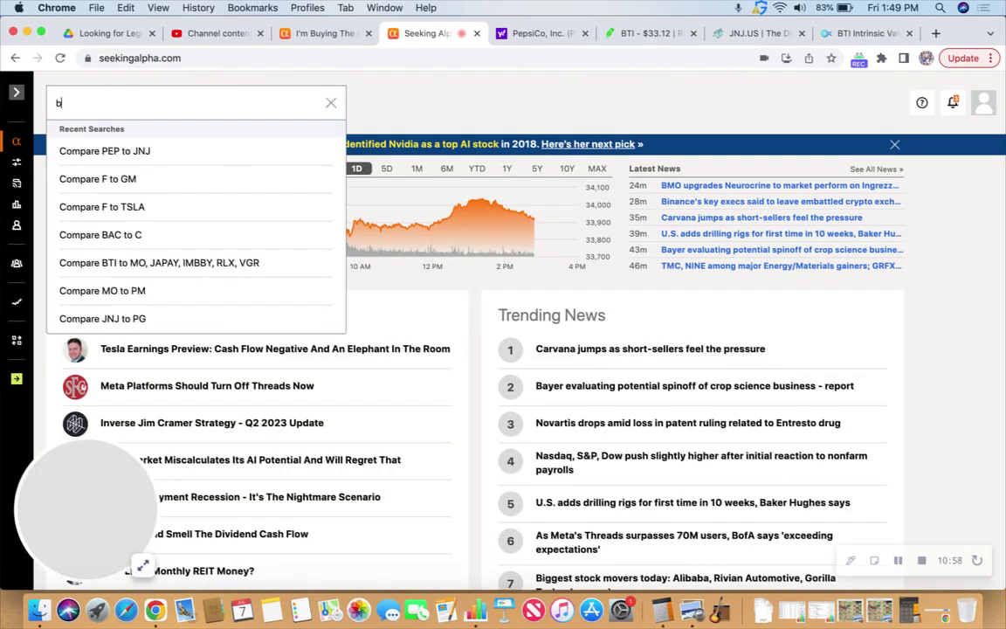
left_click(110, 156)
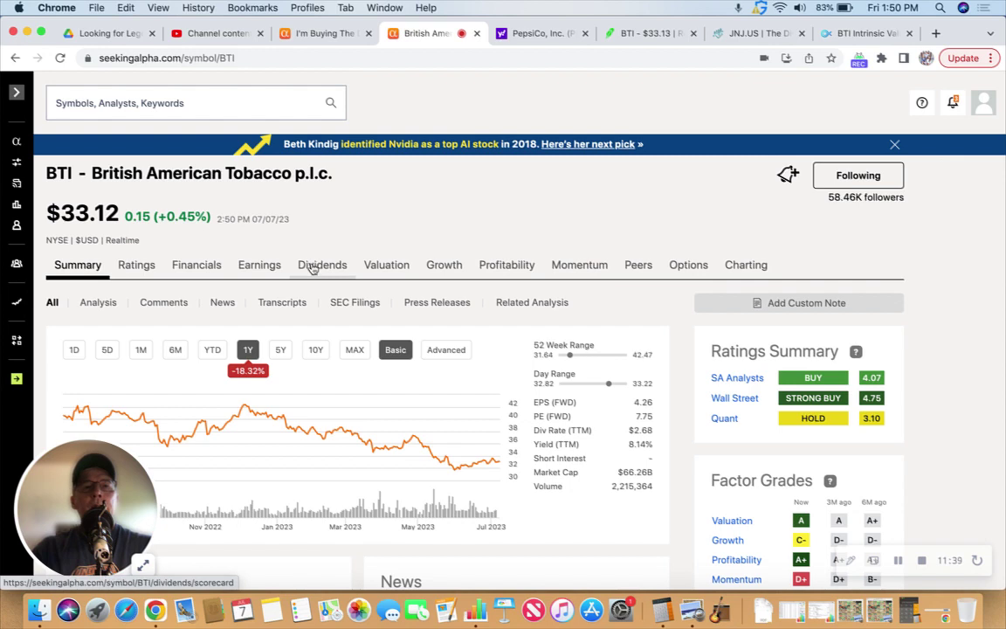
- Open BTI's dividend scorecard and highlight the trailing dividend yield in the dividend summary
left_click(312, 268)
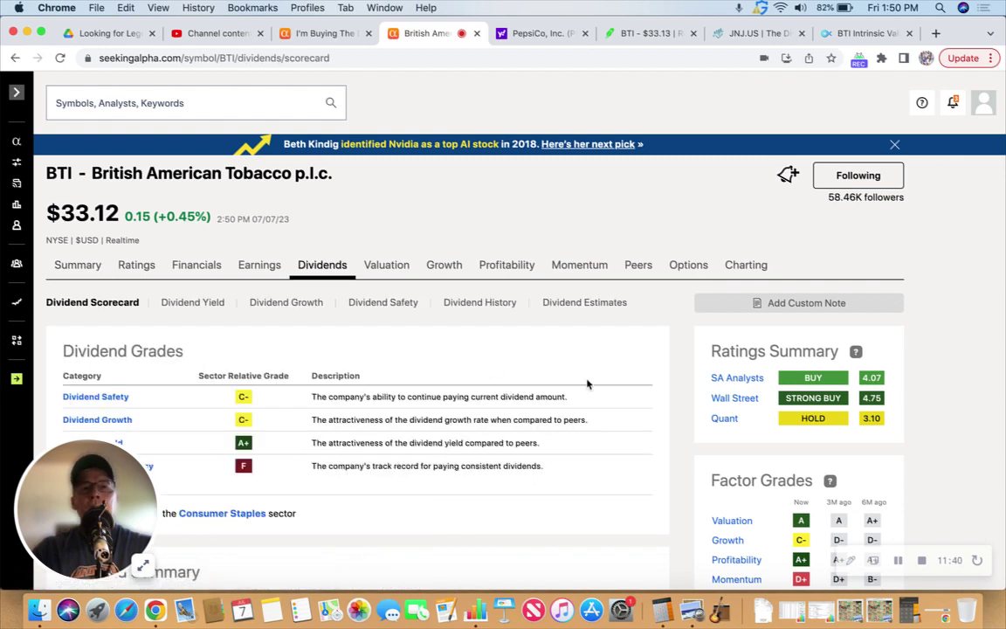
scroll(588, 384, "down", 5)
scroll(588, 385, "down", 1)
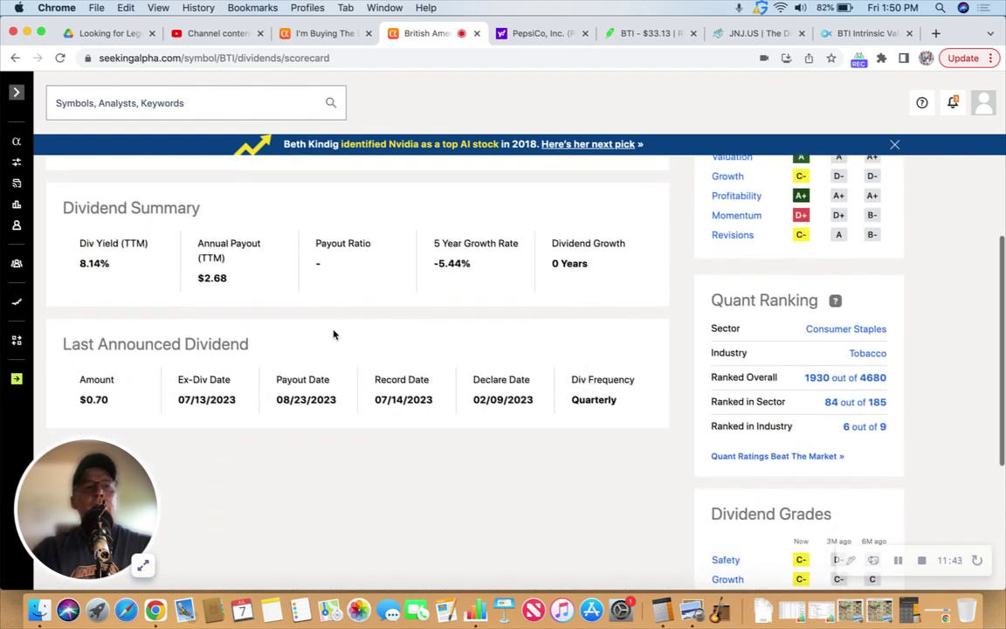
left_click_drag(79, 265, 103, 263)
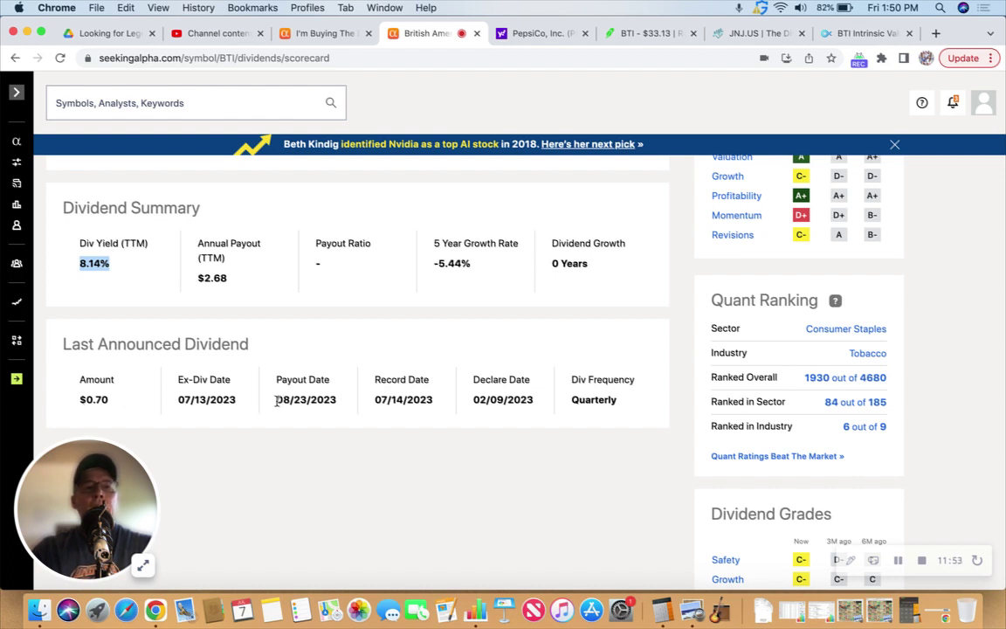
- Highlight the payout date and the ex-dividend date of BTI's last announced dividend, and clear the selection
left_click_drag(277, 401, 334, 402)
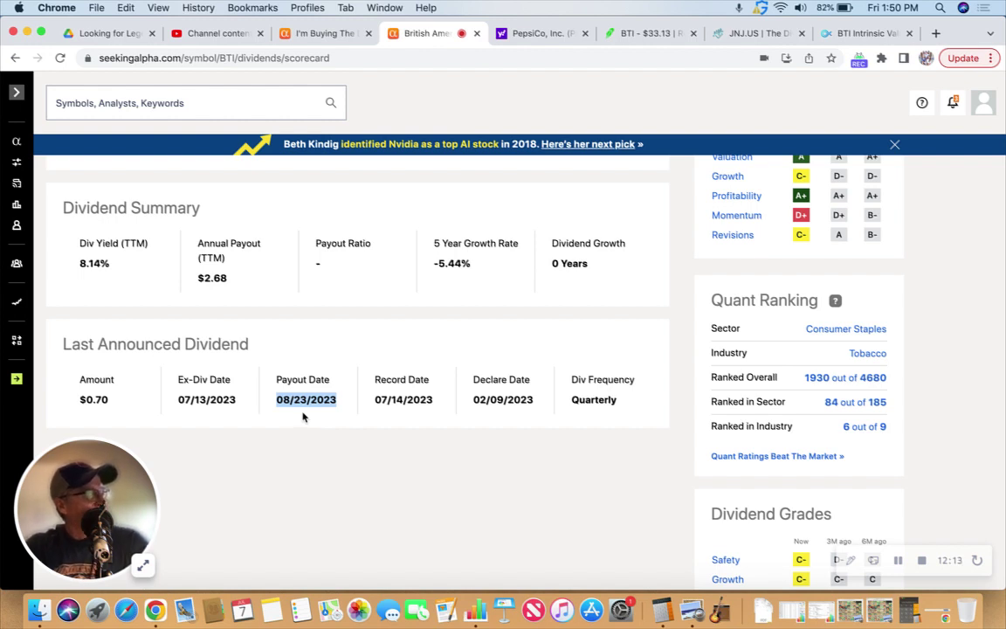
left_click(254, 426)
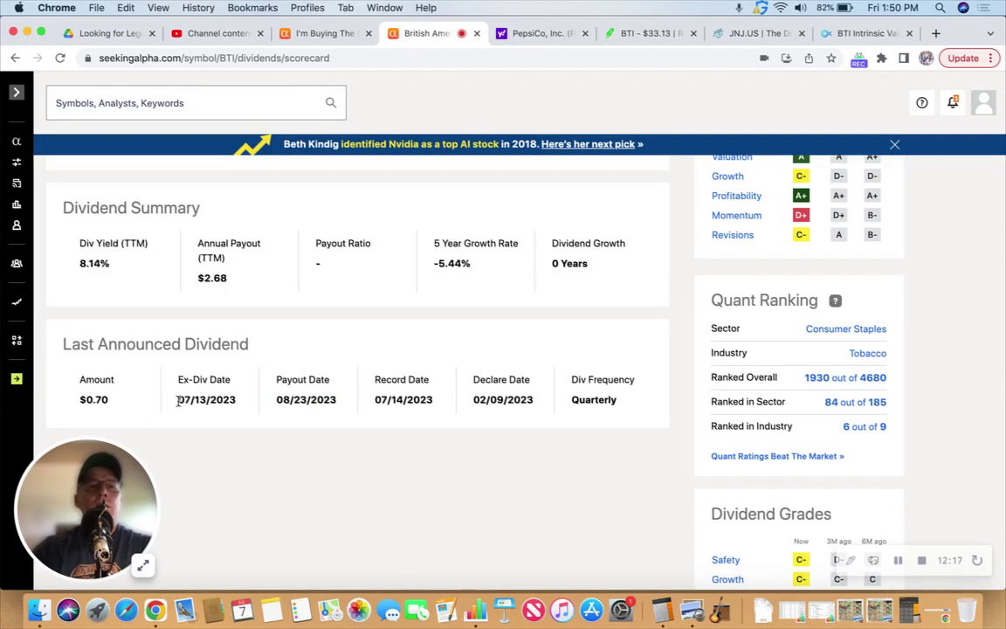
left_click_drag(178, 400, 238, 406)
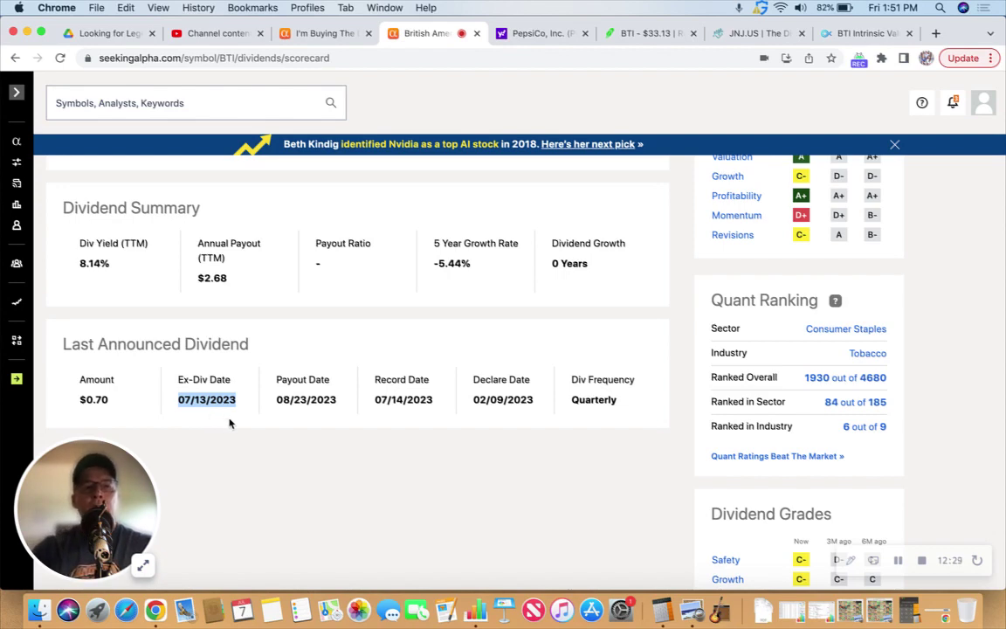
left_click(265, 427)
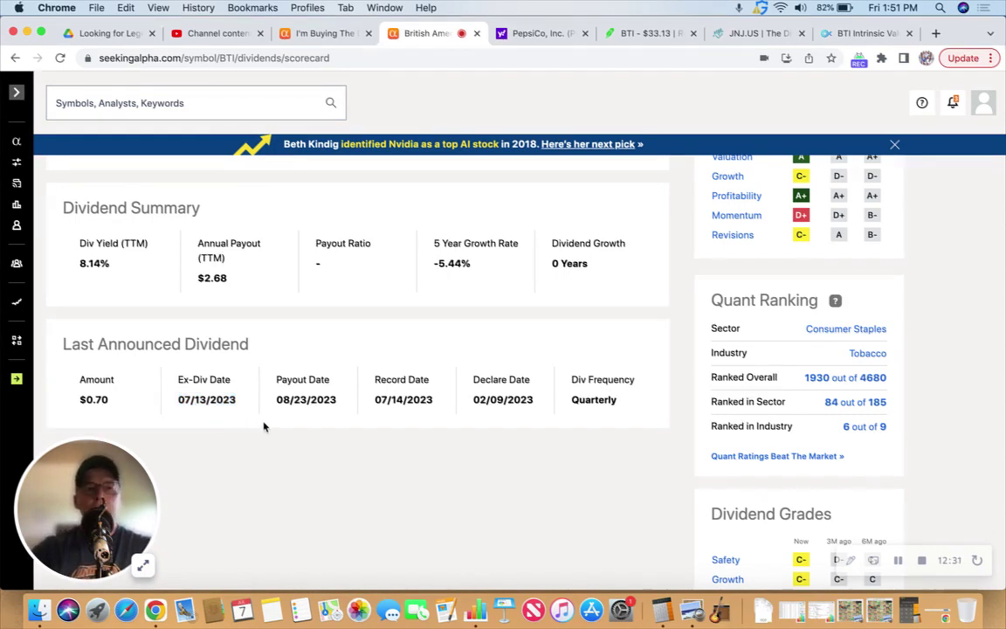
- Highlight the whole-dollar part of BTI's current share price in the page header
scroll(264, 426, "up", 5)
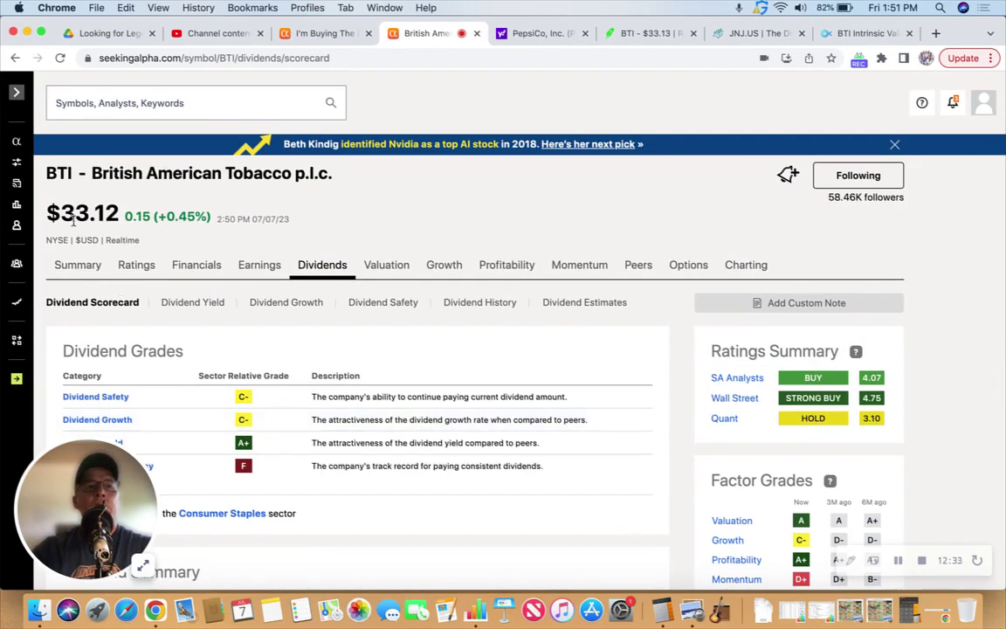
left_click_drag(63, 214, 89, 215)
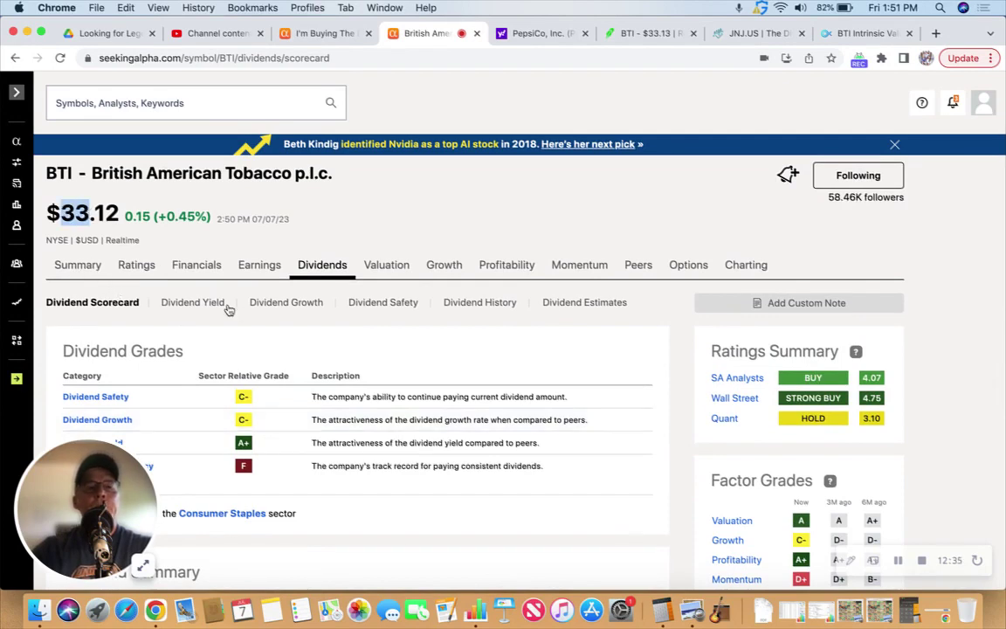
- Highlight the amount of BTI's last announced dividend, multiply 0.70 by 500 in Calculator, and minimize the calculator
scroll(291, 335, "down", 6)
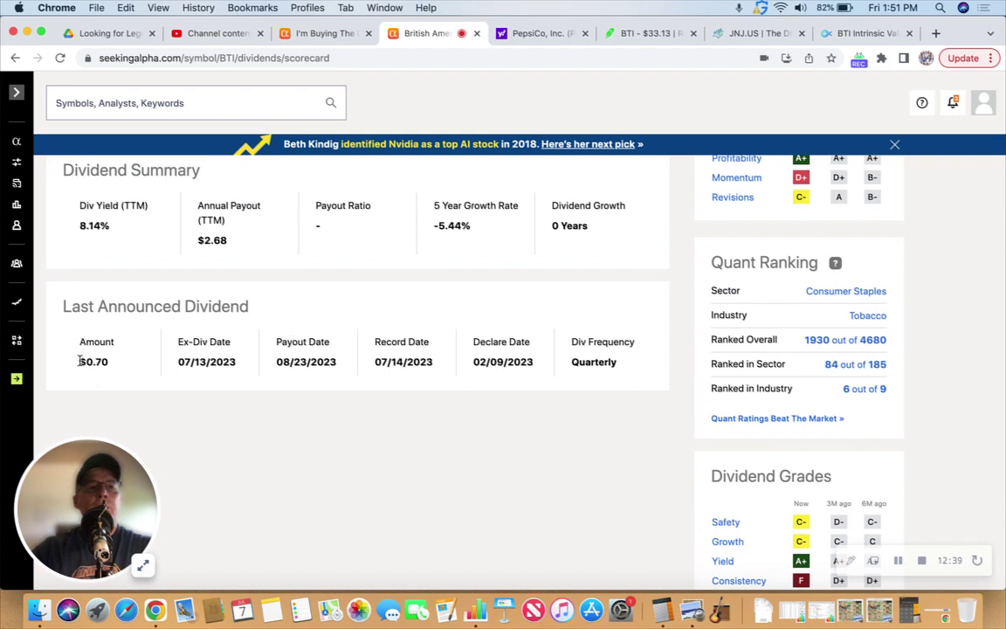
left_click_drag(80, 360, 107, 361)
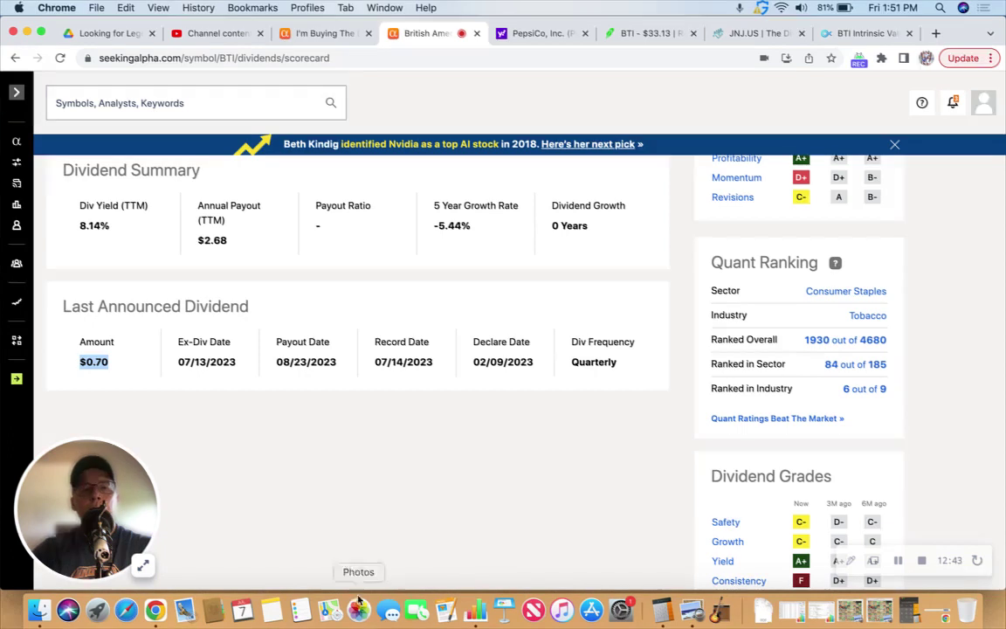
left_click(662, 612)
left_click(478, 355)
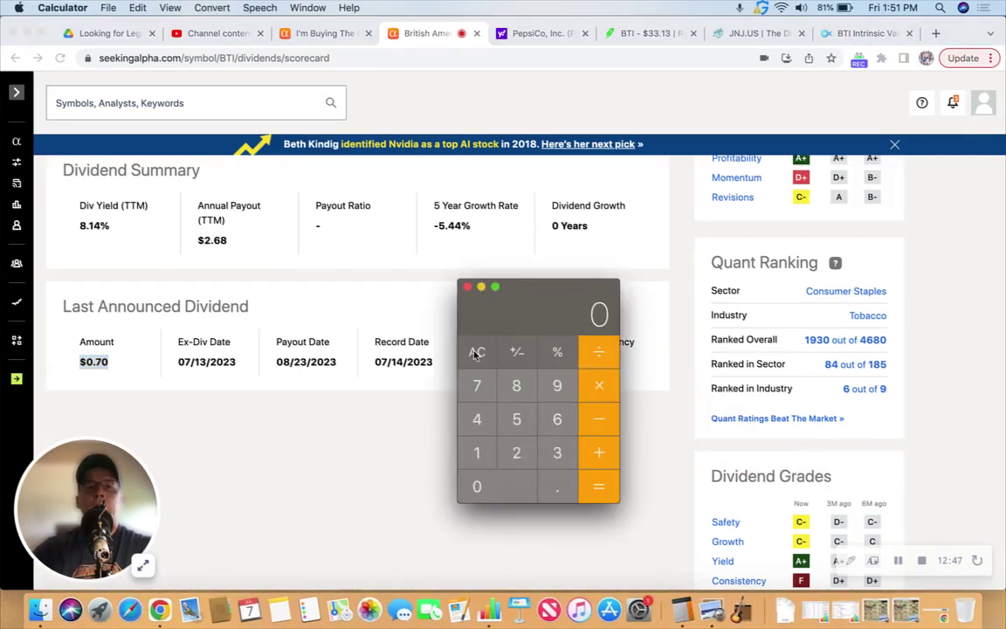
type(".7")
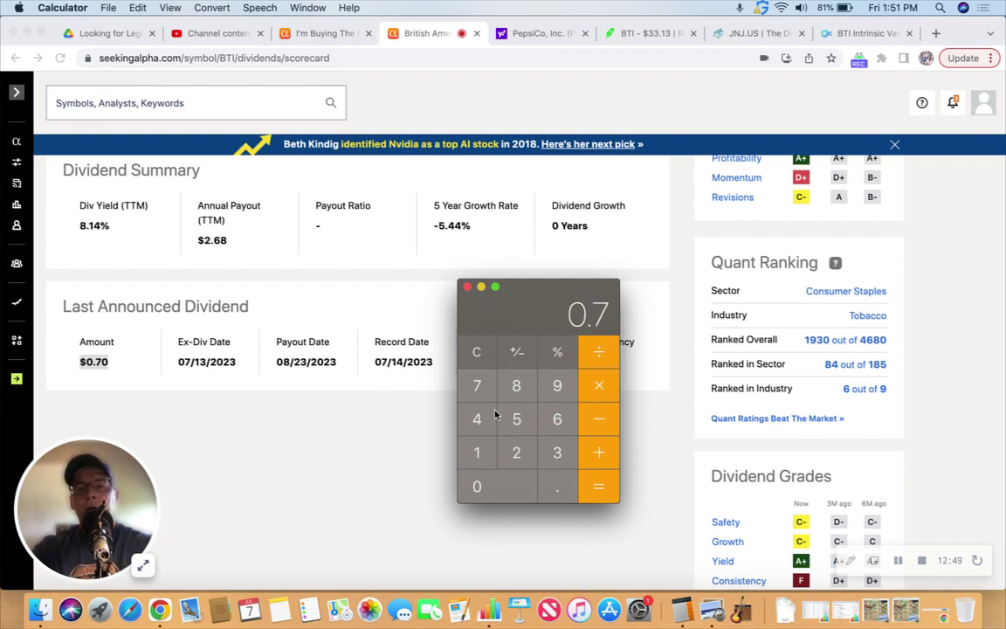
type("0*500")
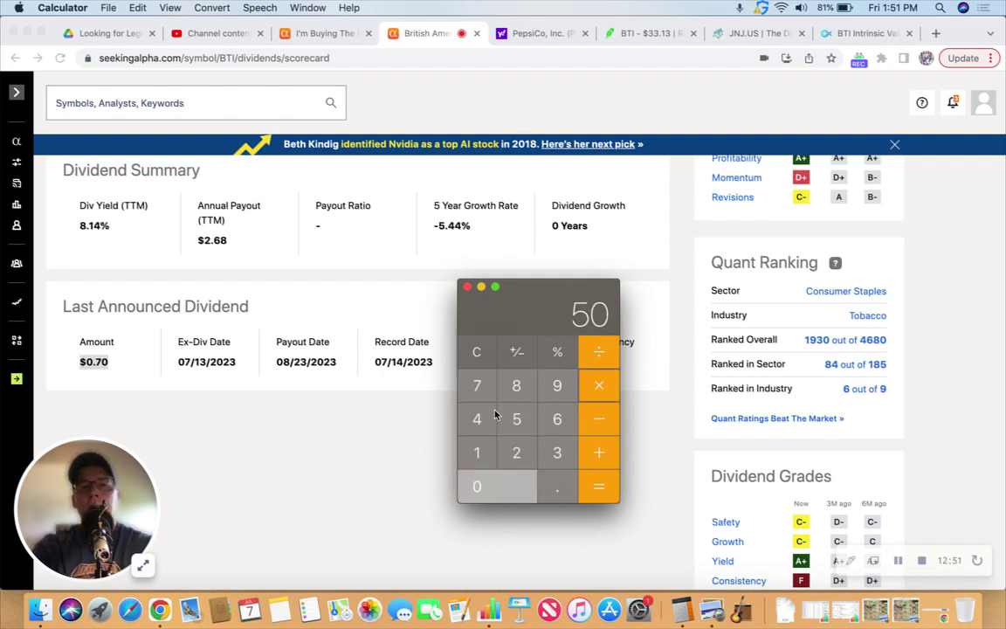
key("Return")
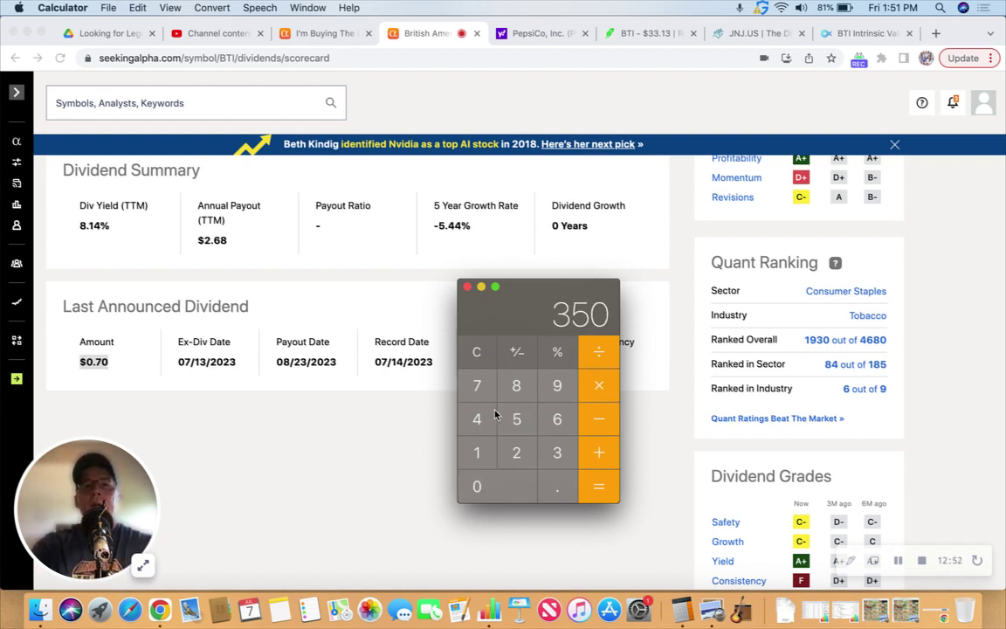
left_click(481, 288)
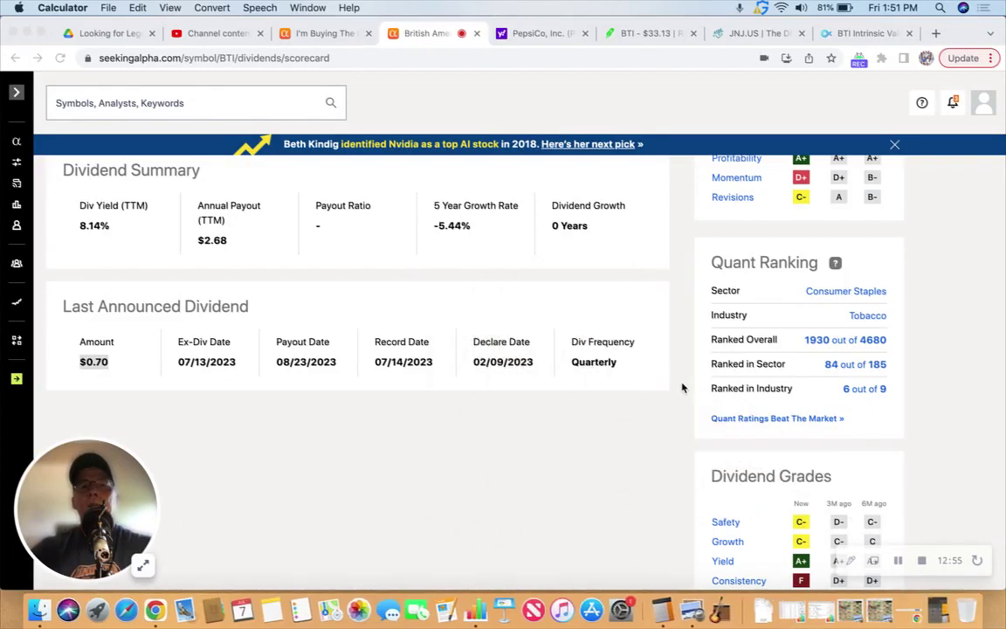
scroll(683, 388, "up", 5)
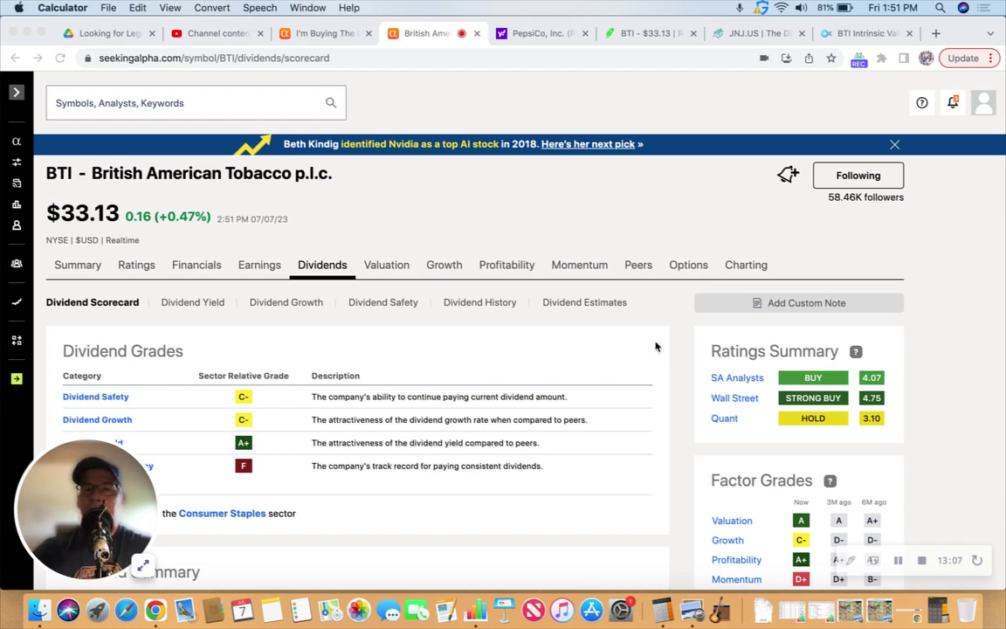
scroll(679, 392, "down", 1)
scroll(679, 393, "down", 1)
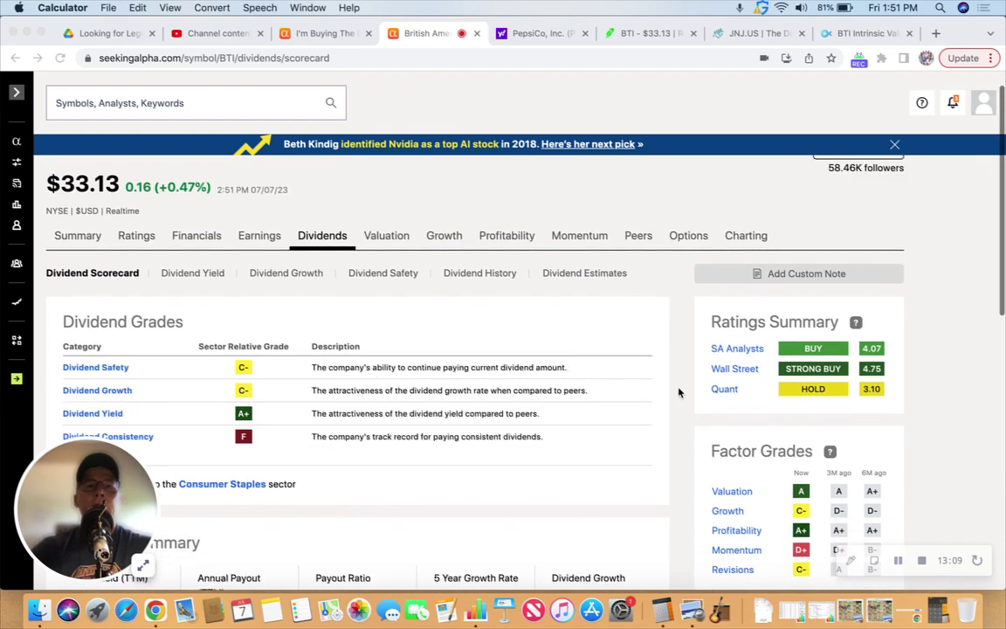
scroll(679, 392, "up", 2)
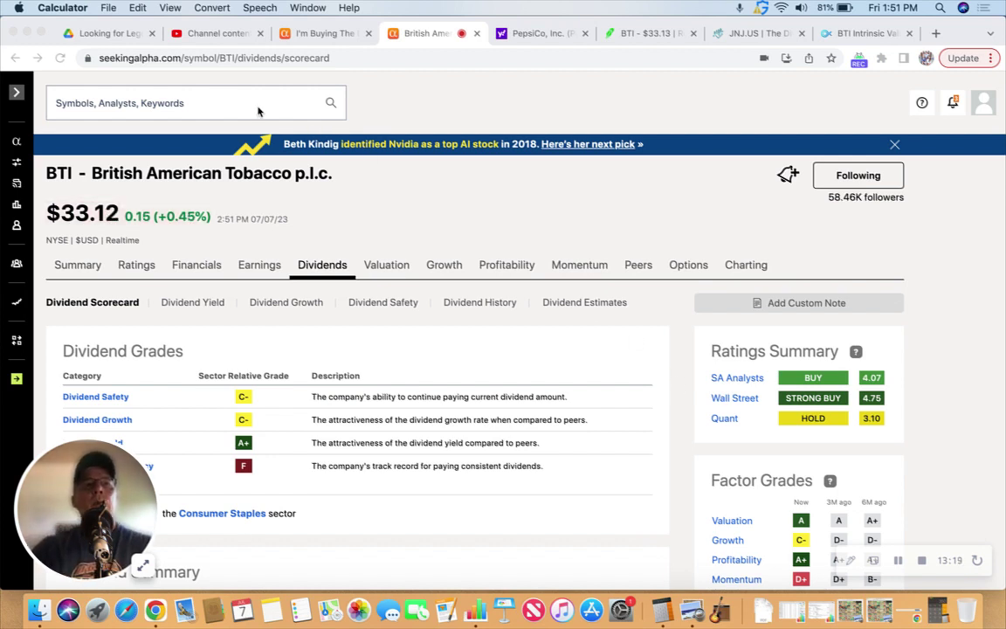
- Search Seeking Alpha for "pm" and open Philip Morris International's dividend scorecard
left_click(180, 103)
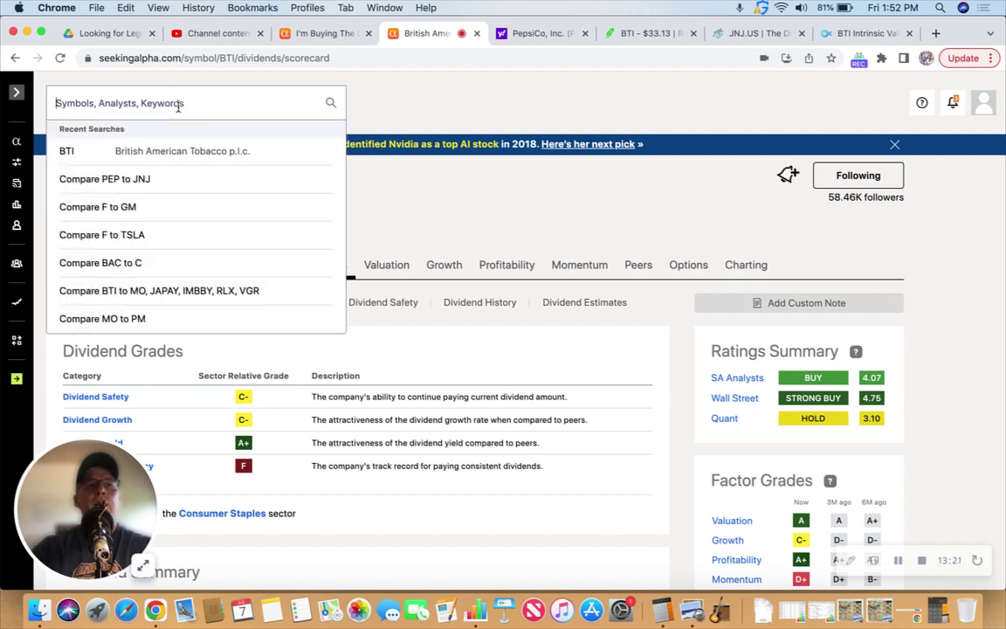
type("pm")
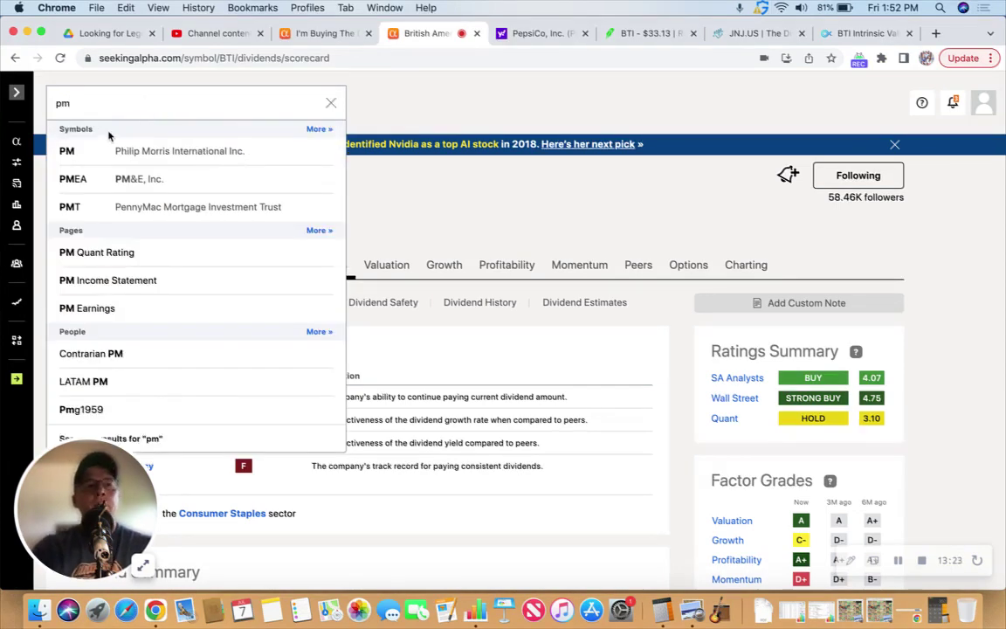
left_click(139, 150)
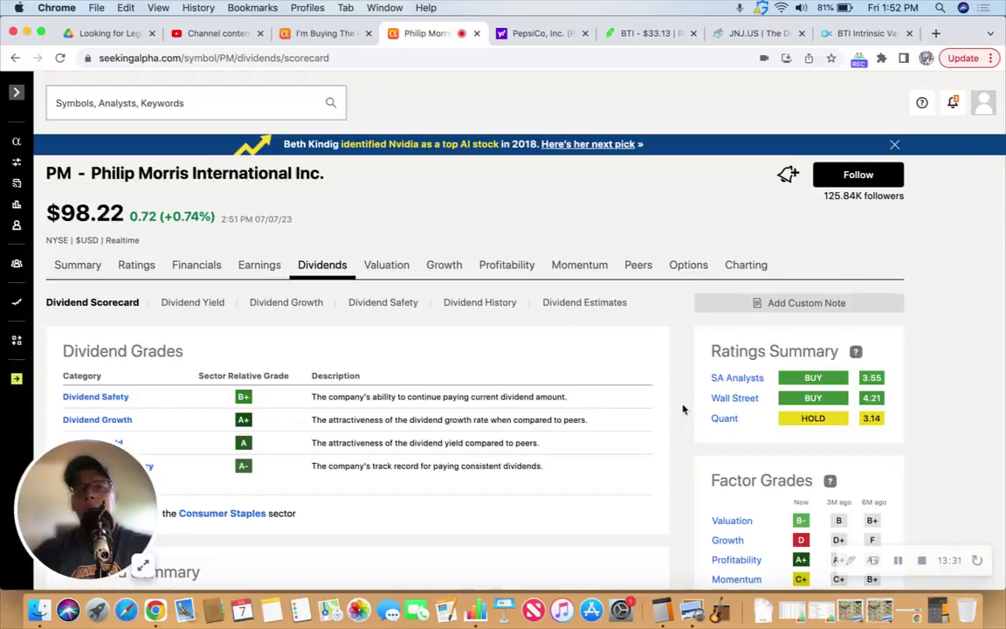
- Highlight Philip Morris's forward dividend yield in the dividend summary, clear the selection, and return to the page header
scroll(683, 409, "down", 2)
scroll(683, 408, "down", 5)
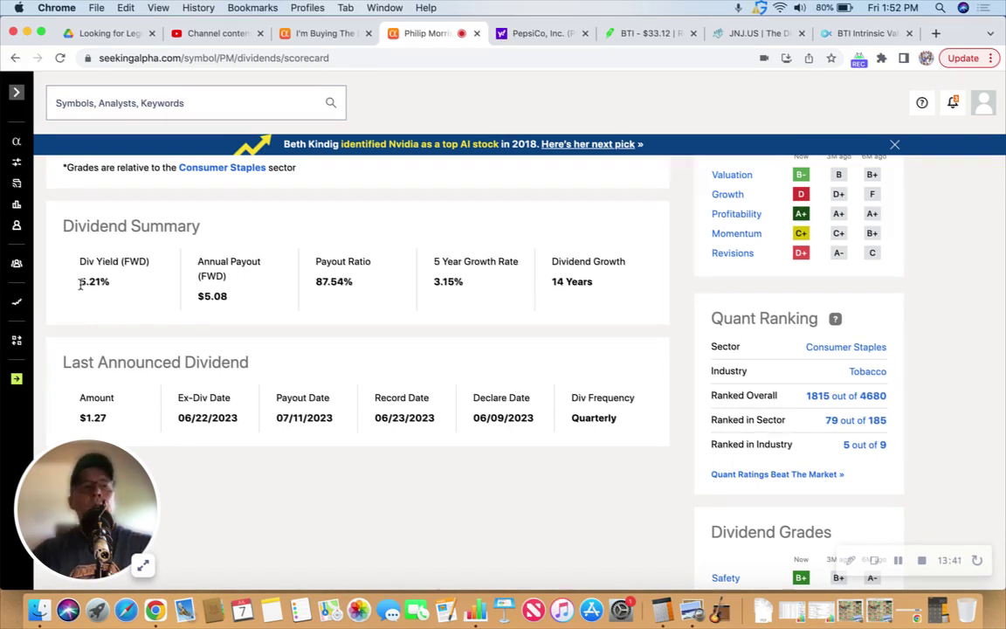
left_click_drag(81, 282, 103, 282)
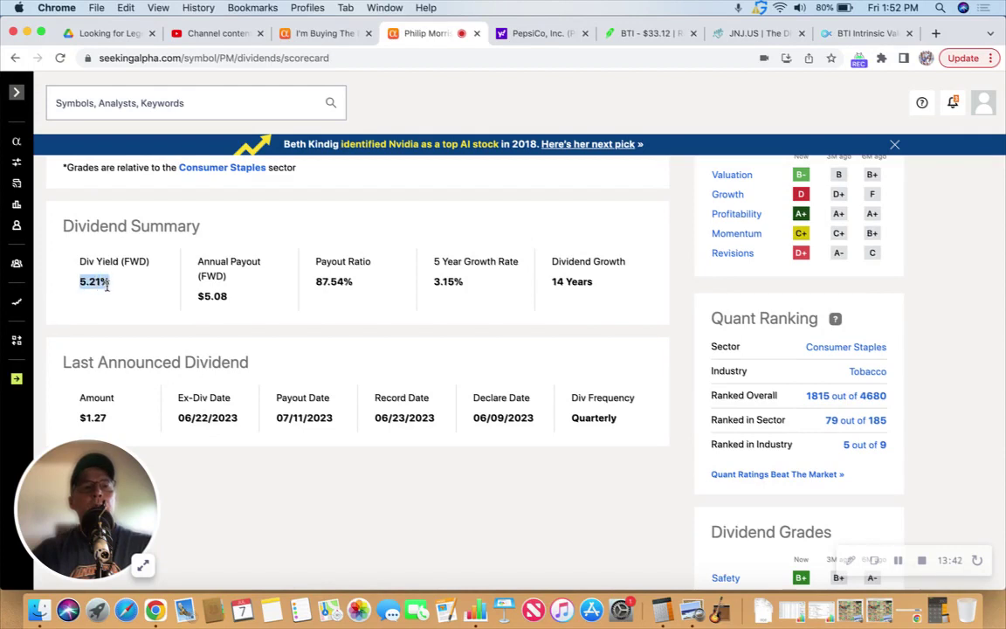
left_click(171, 284)
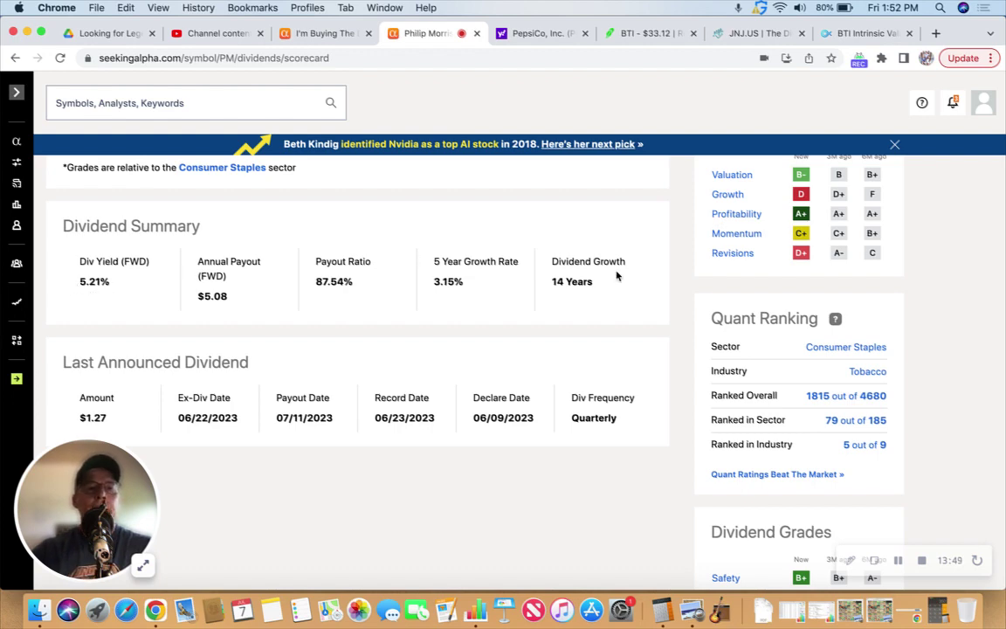
scroll(677, 343, "up", 5)
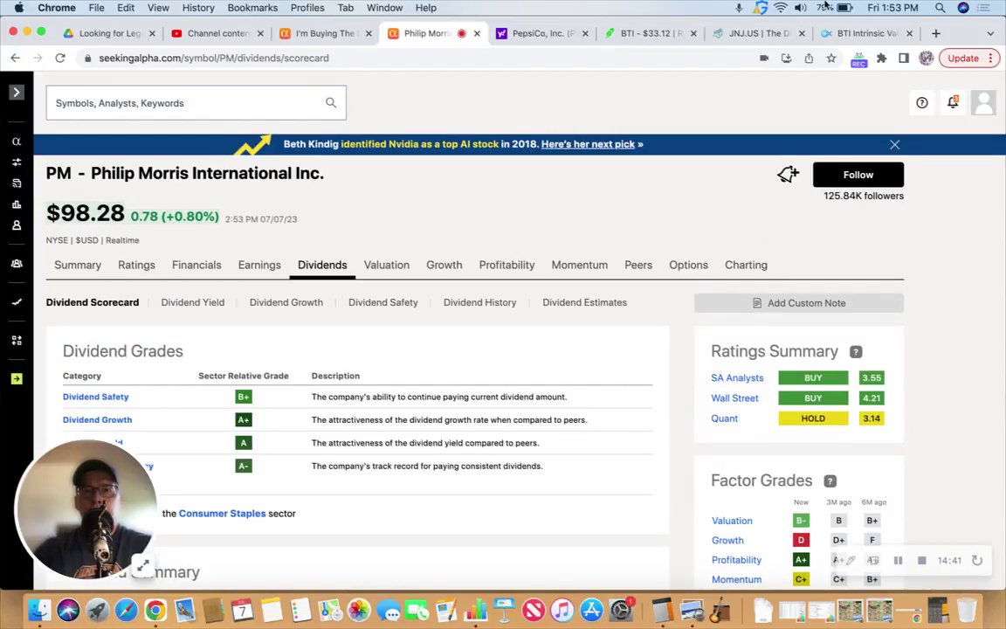
- Check today's full date from the system clock and close the date display
left_click(885, 10)
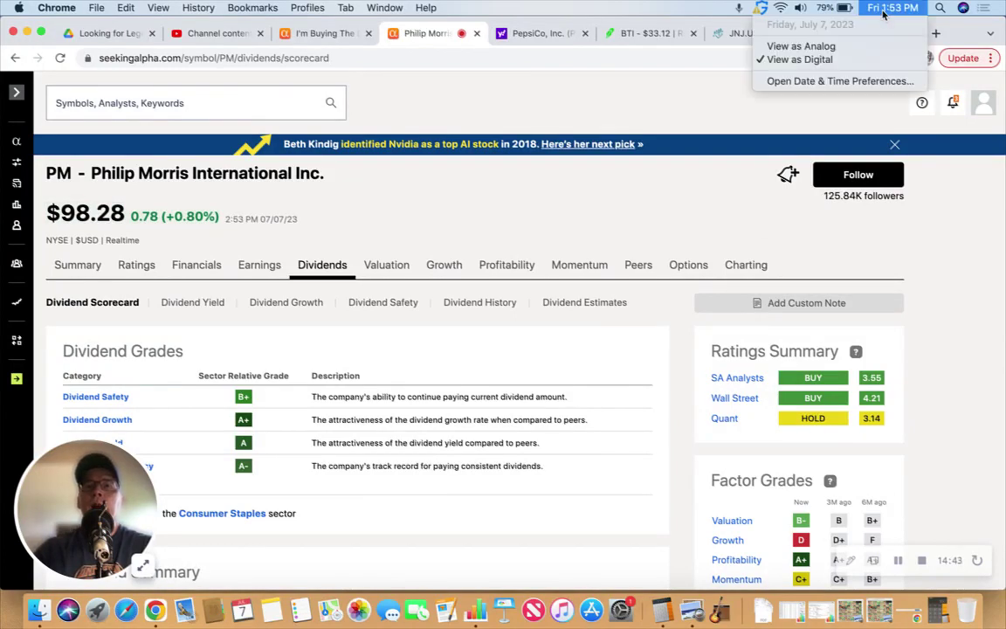
left_click(680, 376)
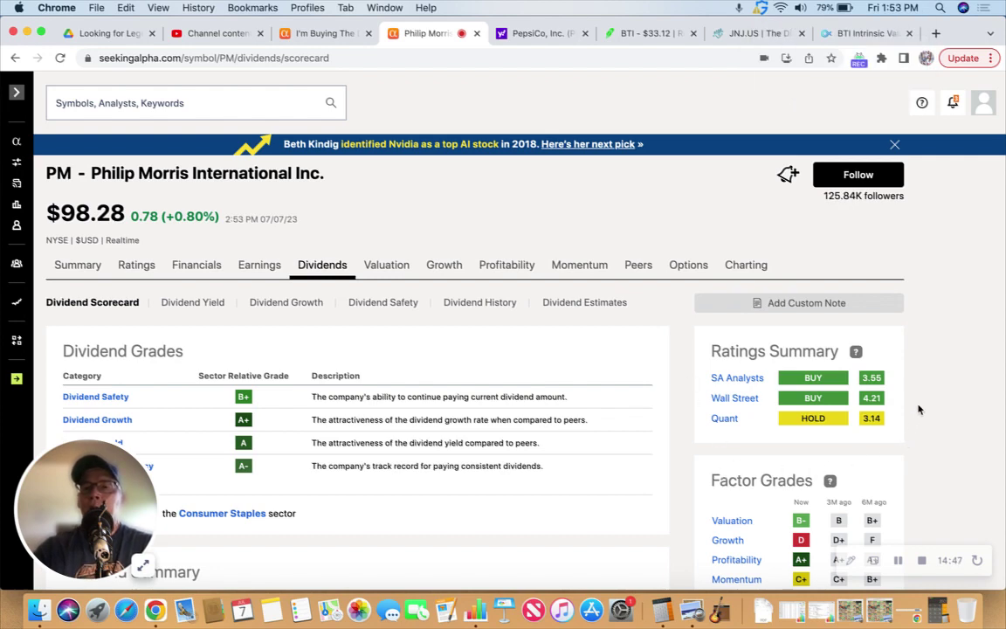